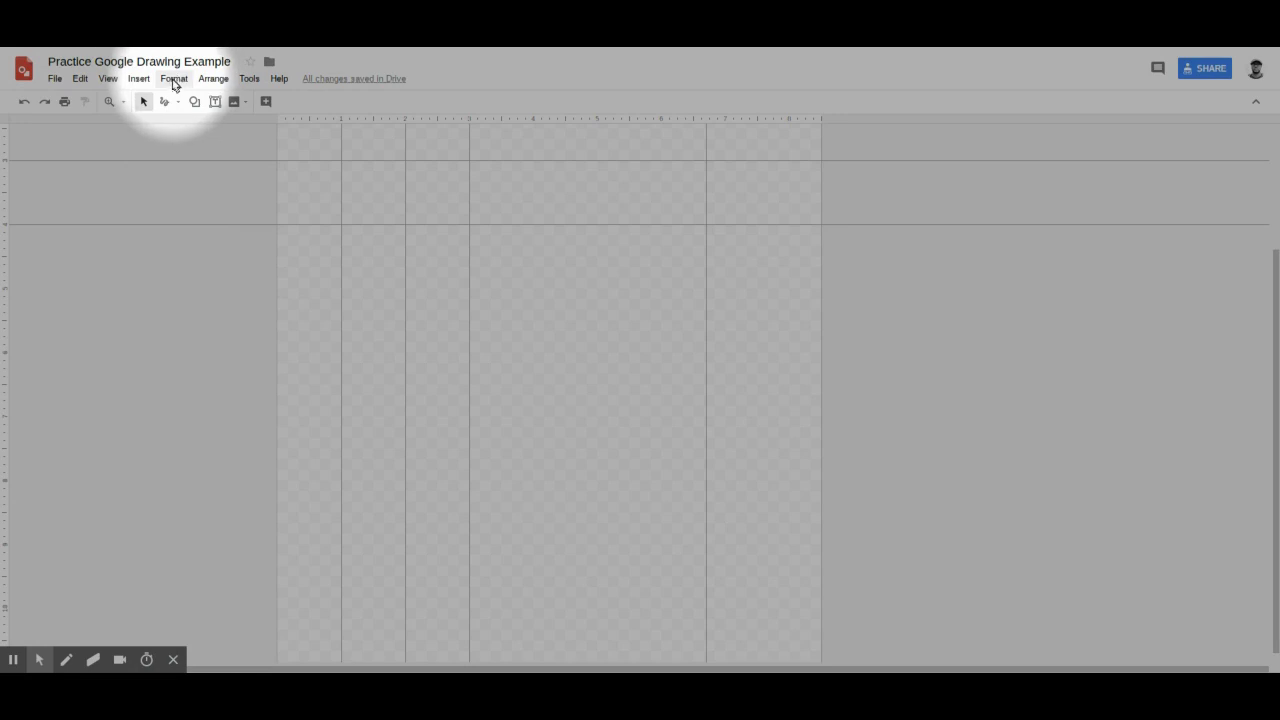
left_click(211, 84)
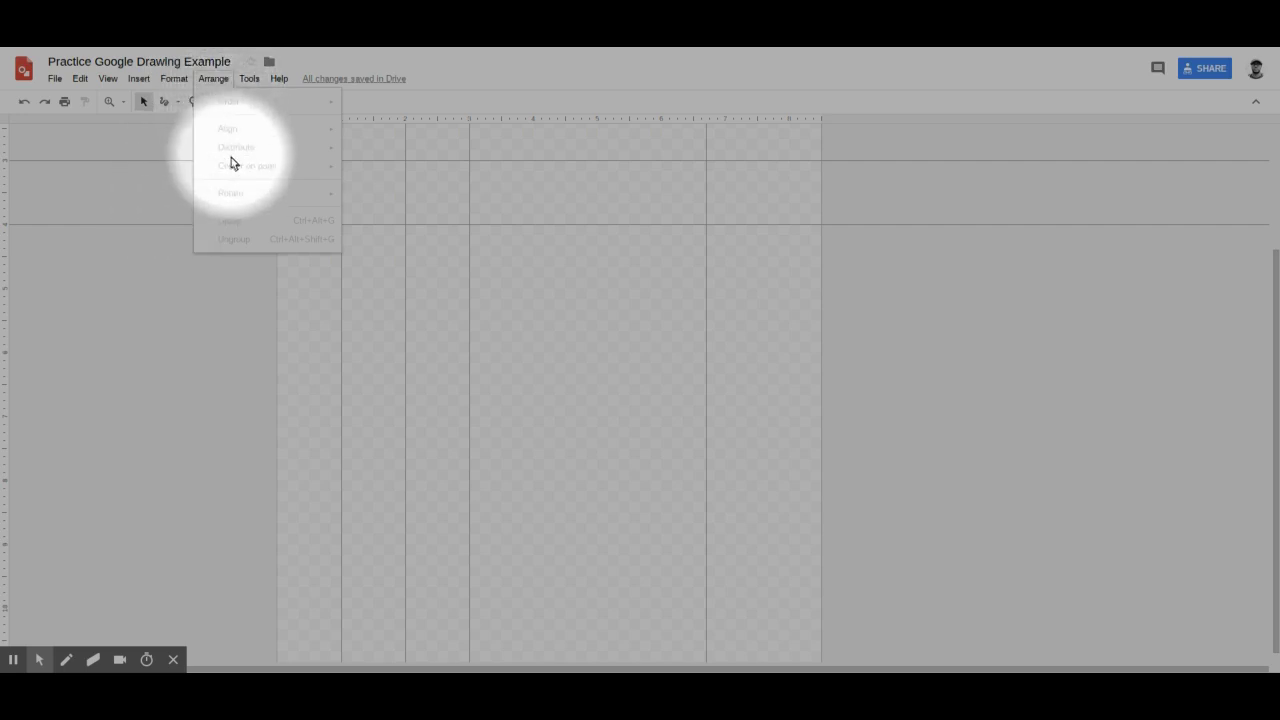
left_click(213, 78)
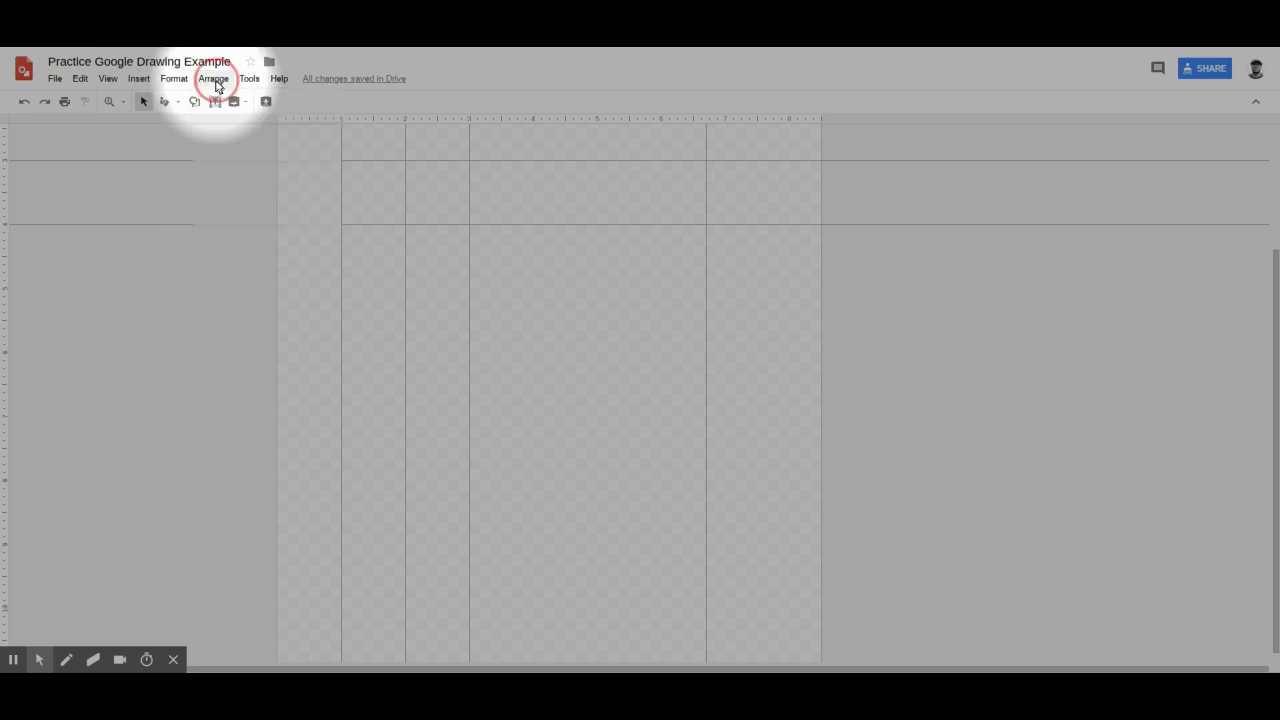
left_click(39, 659)
left_click(14, 633)
scroll(280, 445, "up", 5)
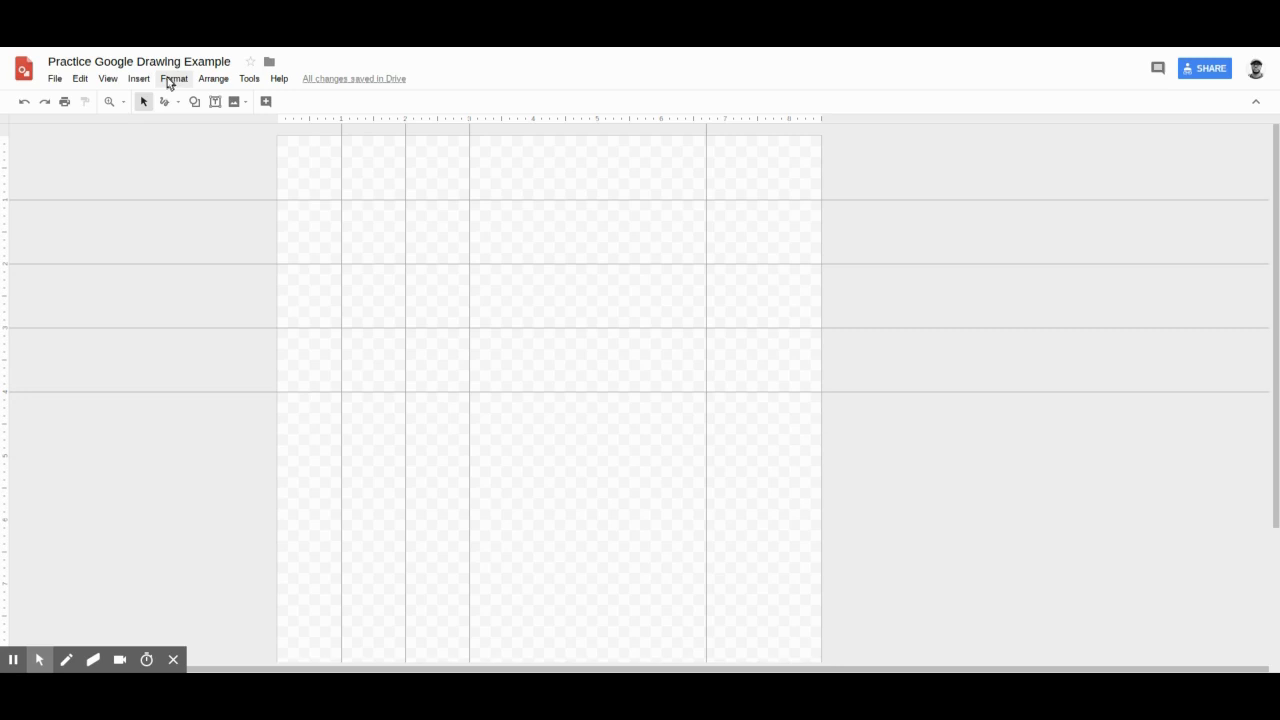
Step: Hide the guide lines on the drawing canvas
left_click(108, 80)
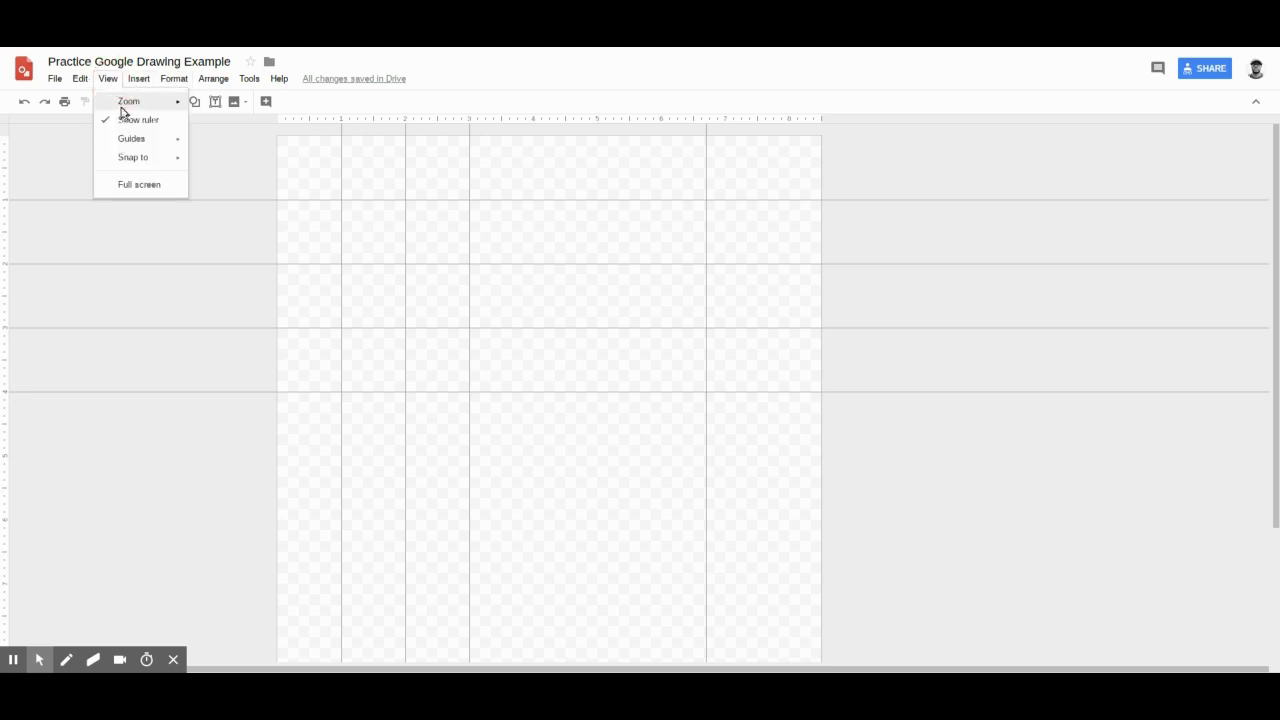
mouse_move(135, 148)
left_click(220, 146)
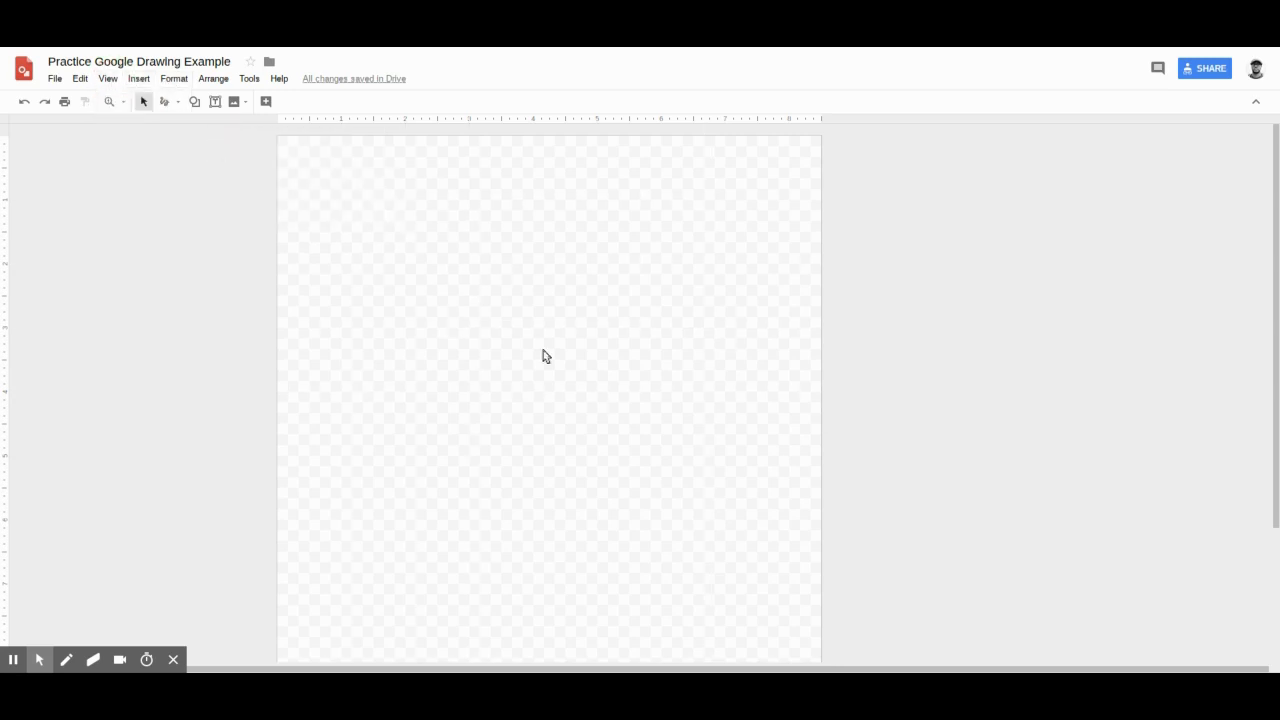
Step: Draw a rectangle about 2.5 in wide and 2 in tall in the upper part of the page
left_click(194, 103)
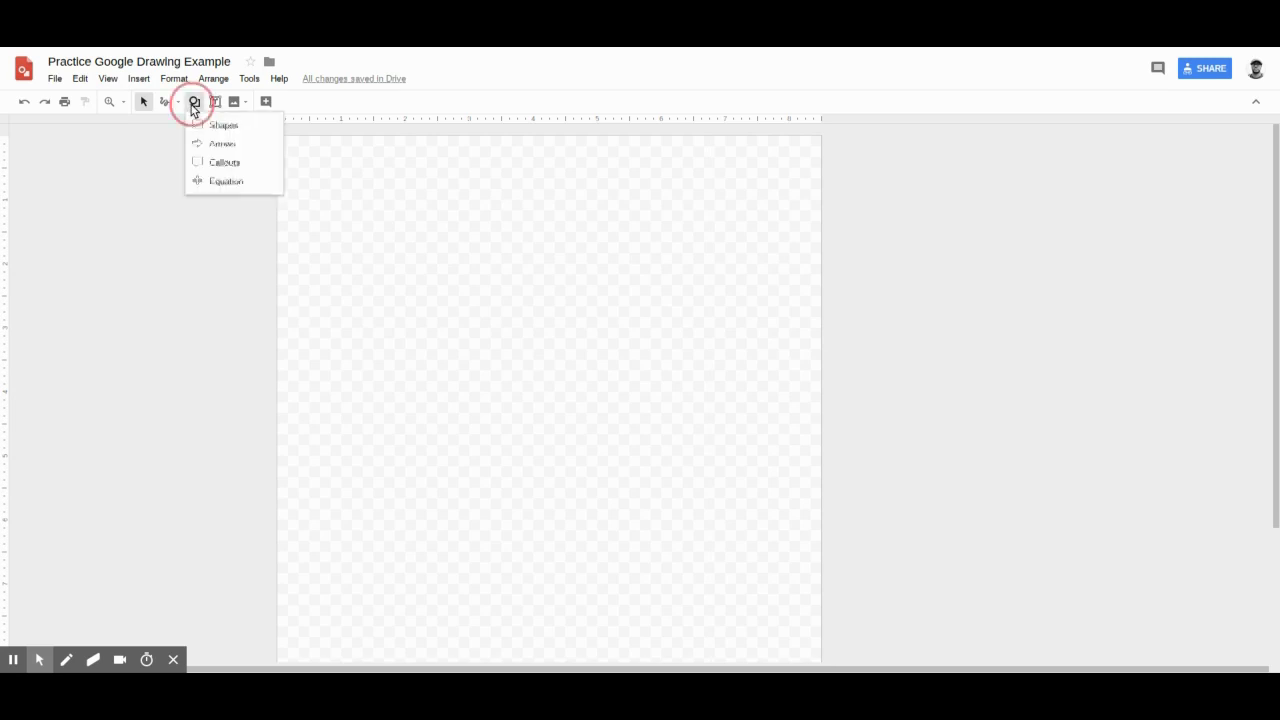
mouse_move(203, 125)
left_click(293, 131)
left_click(177, 101)
left_click(194, 101)
mouse_move(220, 126)
left_click(290, 131)
left_click_drag(390, 233, 551, 362)
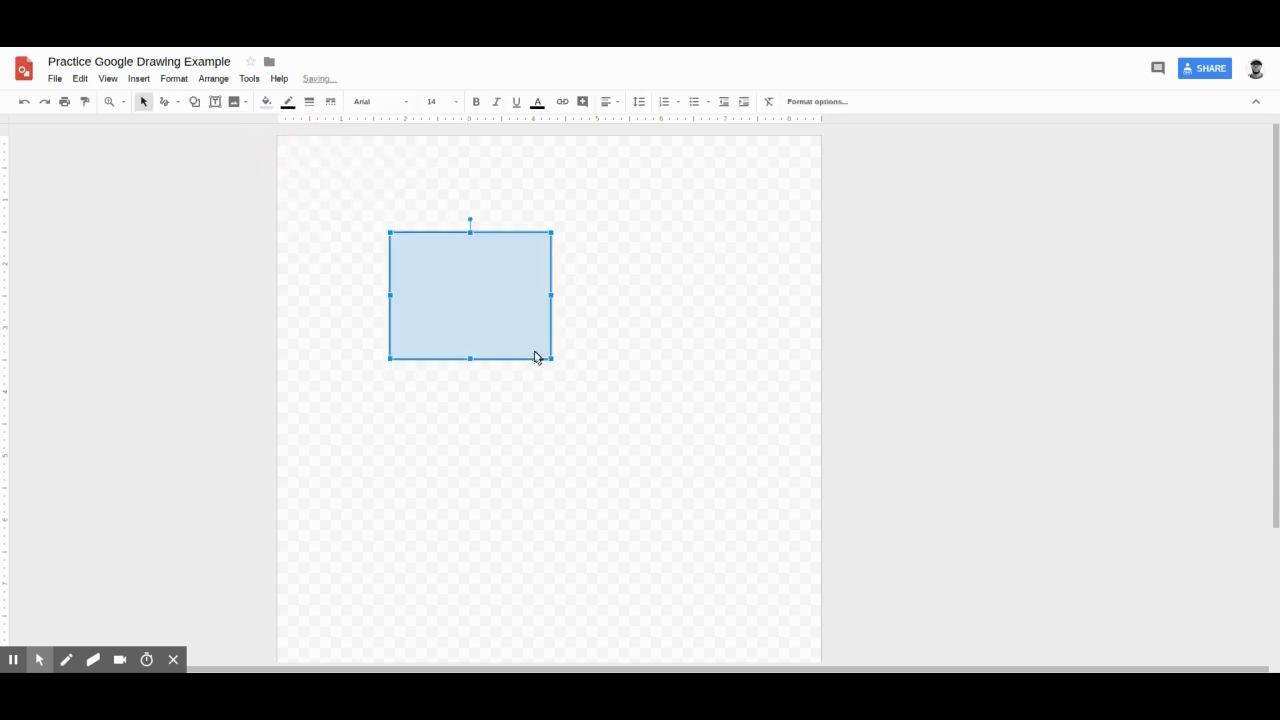
Step: Duplicate the rectangle twice and place the two copies below the original, staggered to the right and left
key("ctrl+d")
left_click_drag(508, 303, 544, 456)
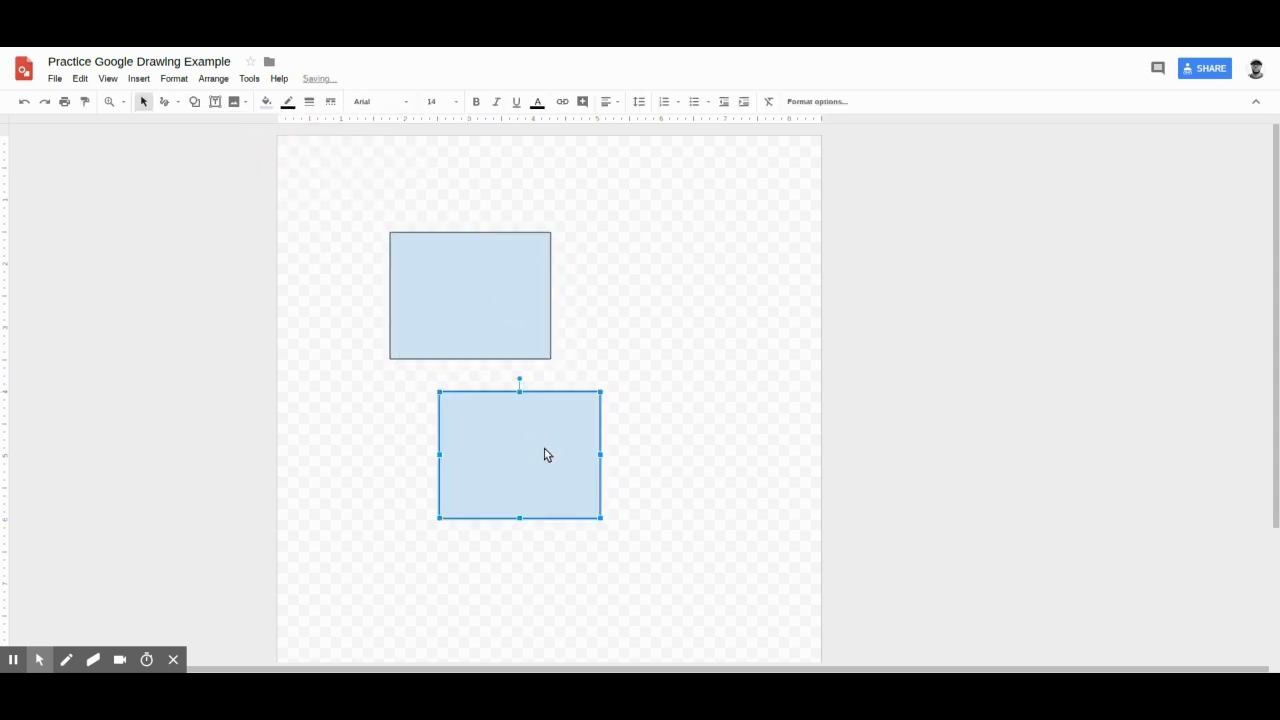
key("ctrl+d")
left_click_drag(523, 323, 457, 600)
Step: Duplicate the lowest rectangle and place this fourth one beneath it, slightly to the right, near the page's bottom edge
left_click(123, 104)
left_click(124, 105)
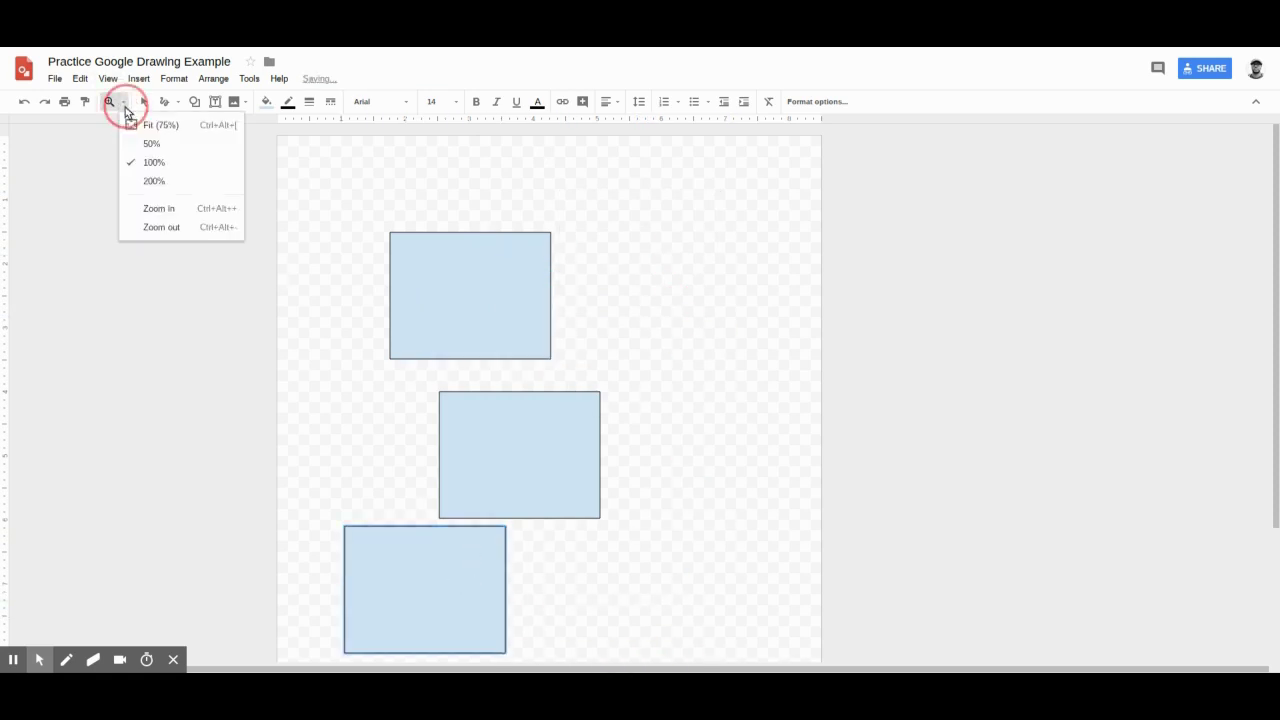
left_click(130, 125)
left_click(582, 468)
left_click_drag(582, 436, 774, 249)
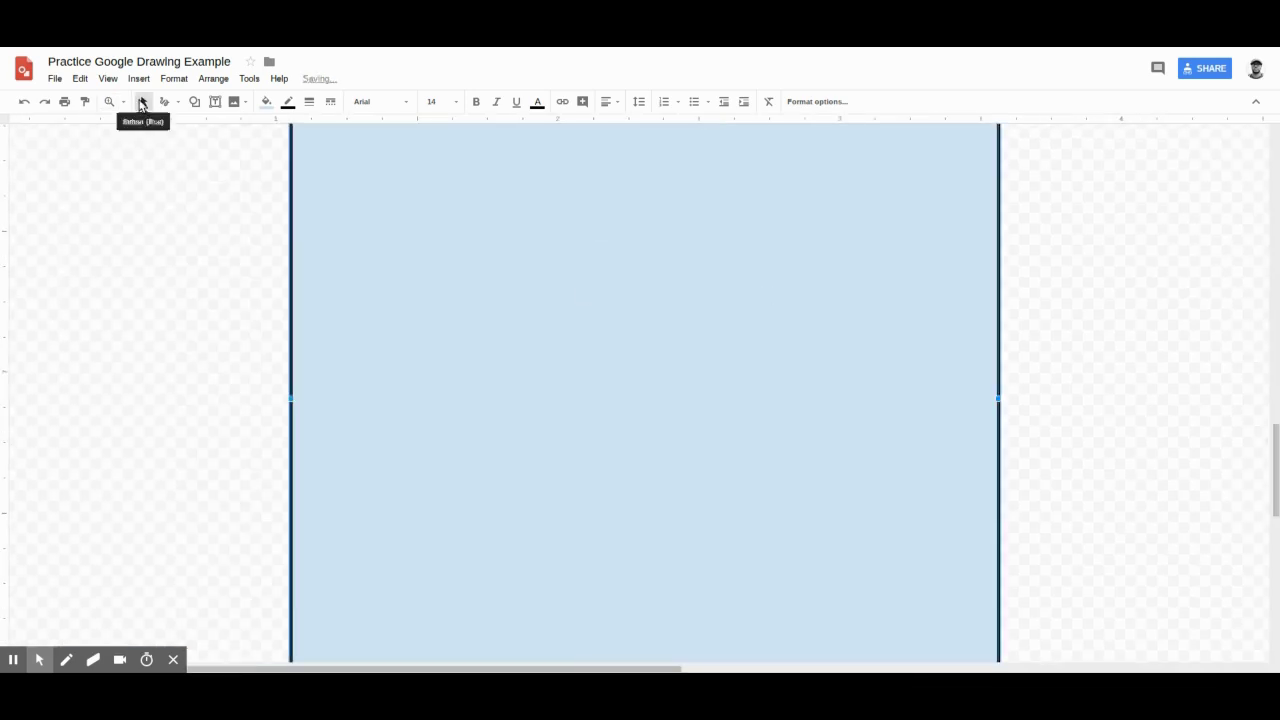
left_click(120, 103)
left_click(130, 124)
left_click(143, 104)
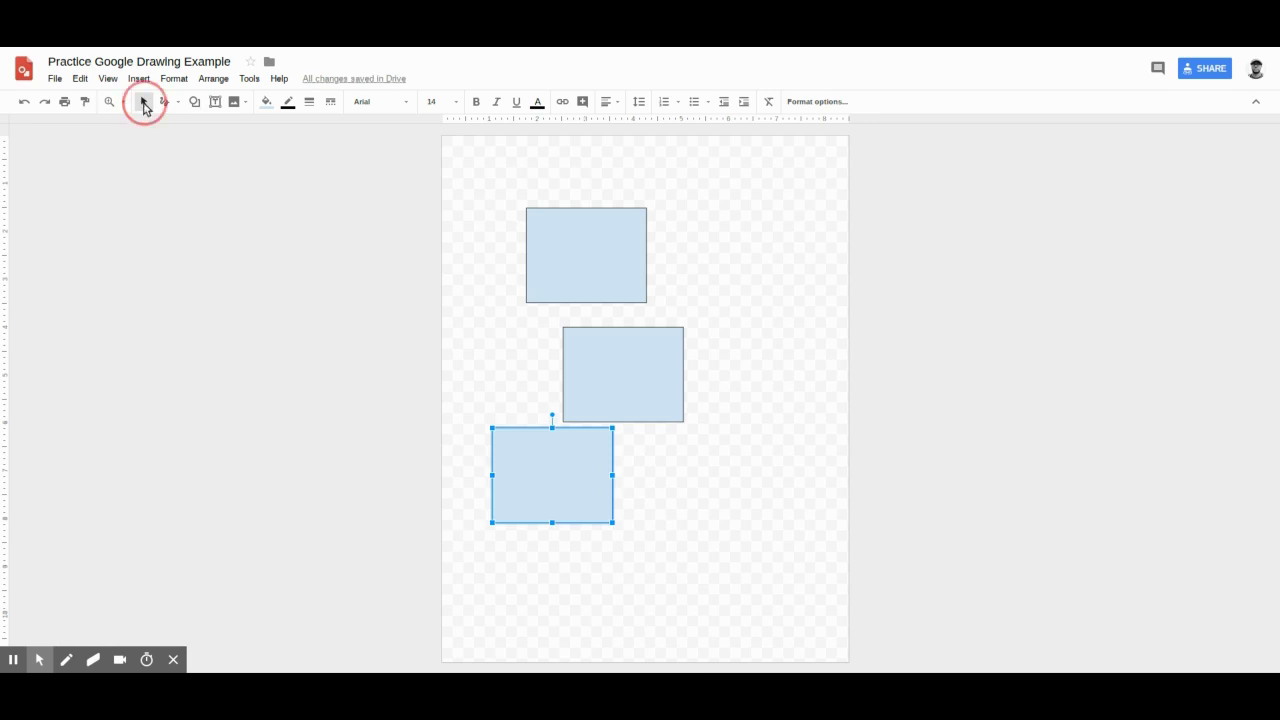
left_click(523, 490)
left_click_drag(523, 490, 588, 595)
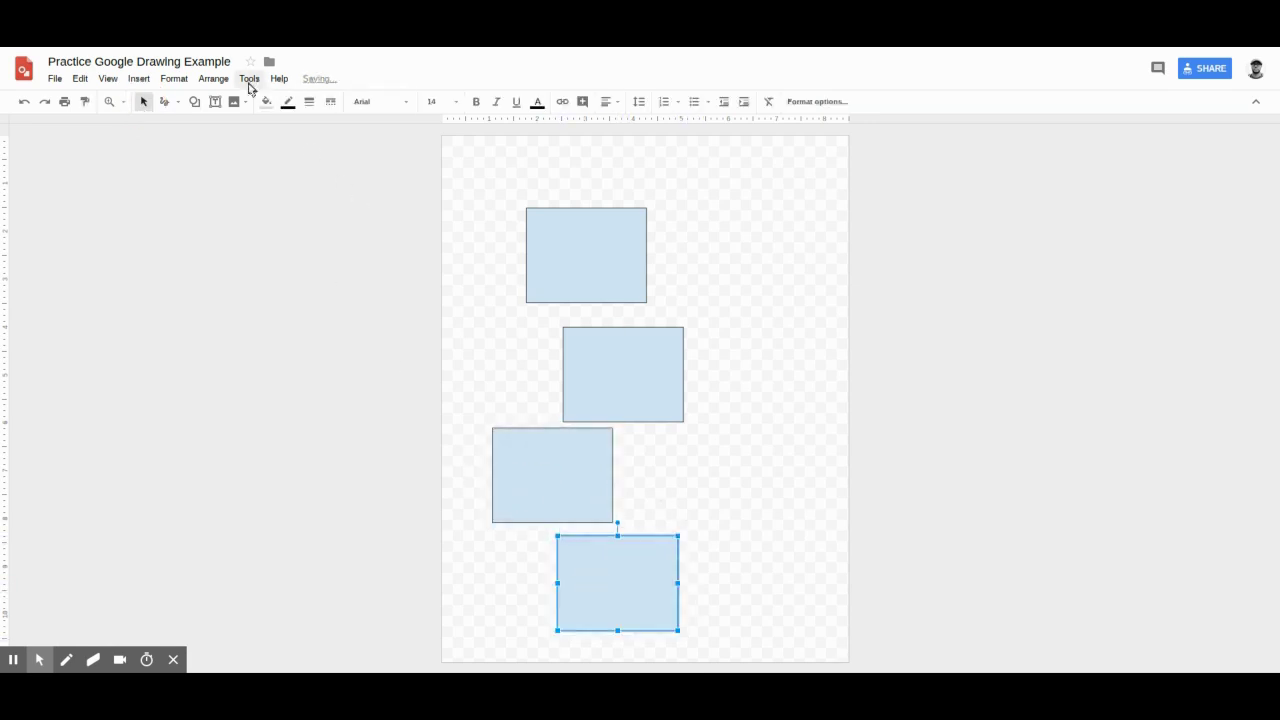
left_click(213, 78)
mouse_move(228, 103)
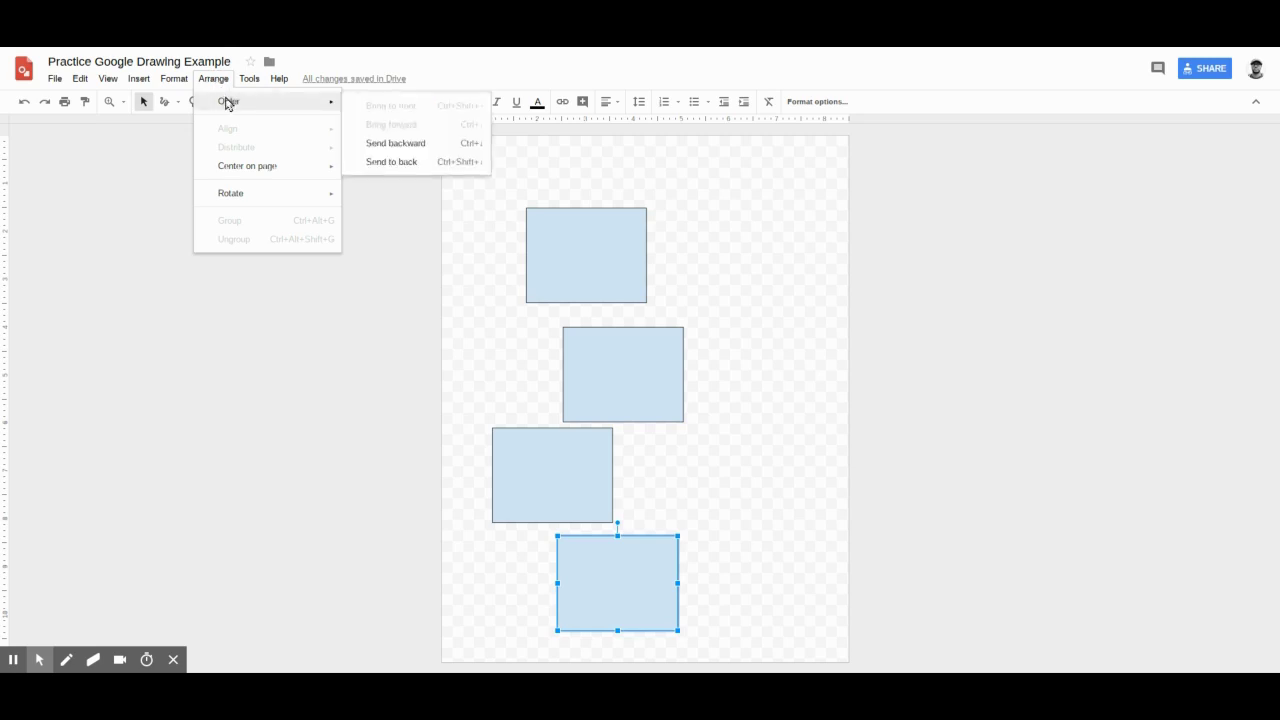
left_click(483, 329)
Step: Shift the top rectangle left and the second one up and to the right, filling the second with orange
left_click_drag(529, 262, 495, 291)
left_click_drag(630, 418, 698, 367)
left_click(266, 102)
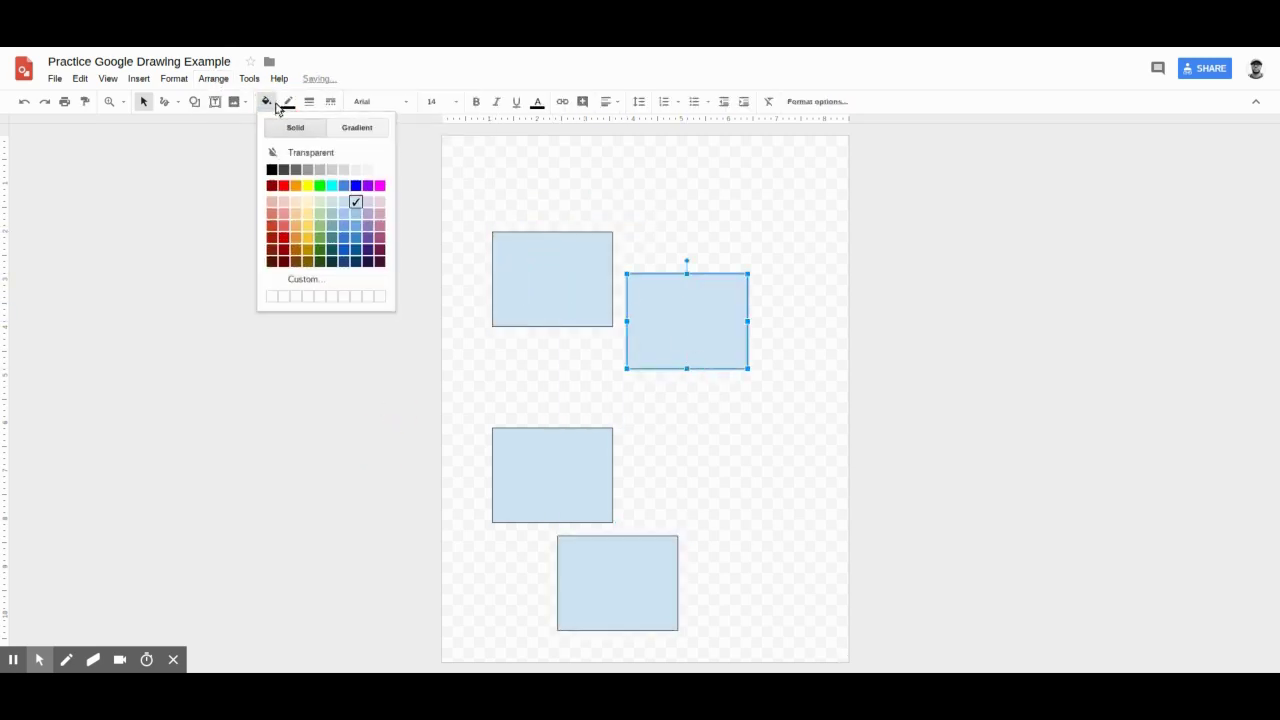
left_click(295, 185)
Step: Fill the third rectangle with light yellow and the lowest rectangle with bright green
left_click(558, 498)
left_click(267, 103)
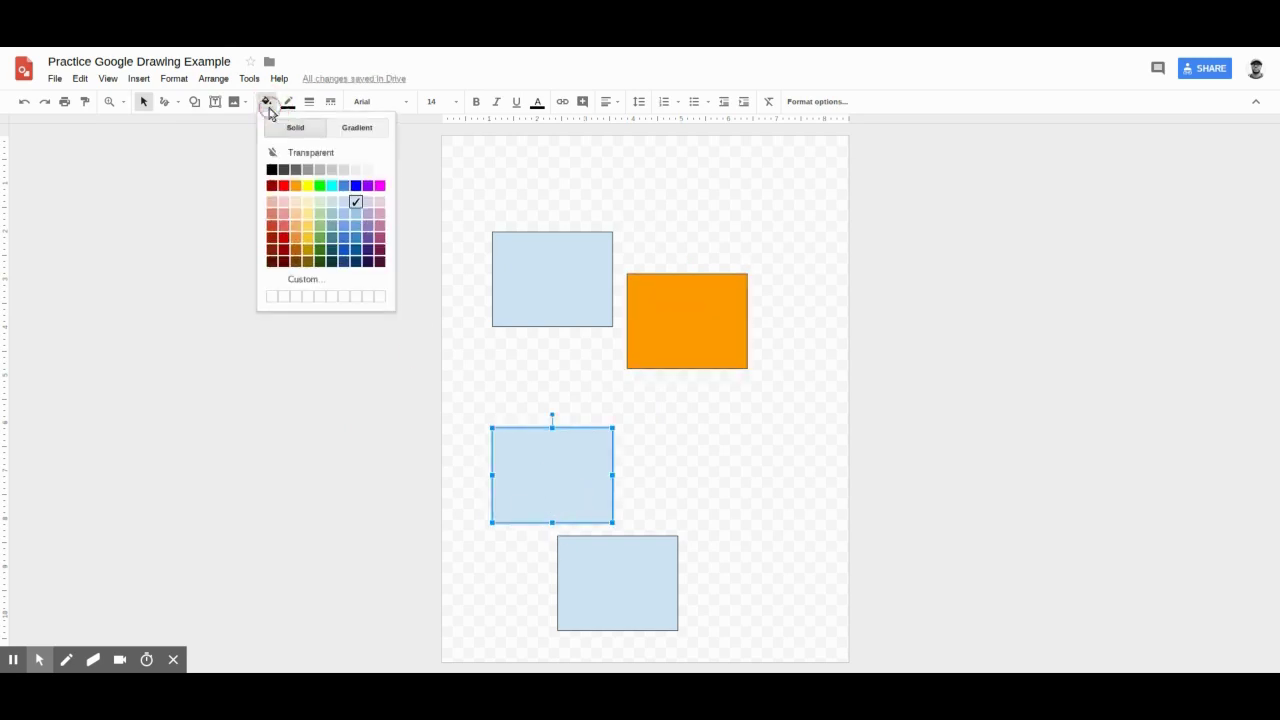
left_click(308, 226)
left_click(624, 620)
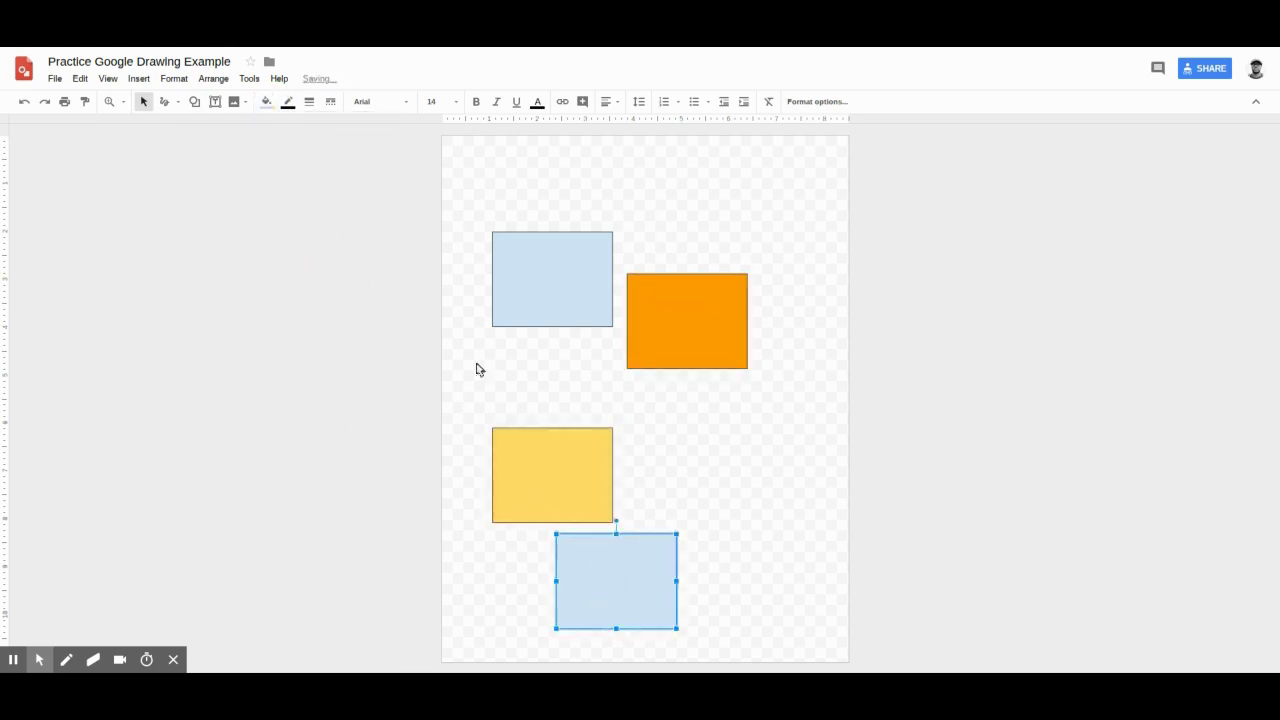
left_click(265, 103)
left_click(319, 185)
Step: Move the orange, yellow and green rectangles into an overlapping zigzag stack starting at the light blue one
left_click_drag(665, 341, 597, 358)
left_click_drag(569, 503, 572, 427)
left_click_drag(613, 574, 603, 450)
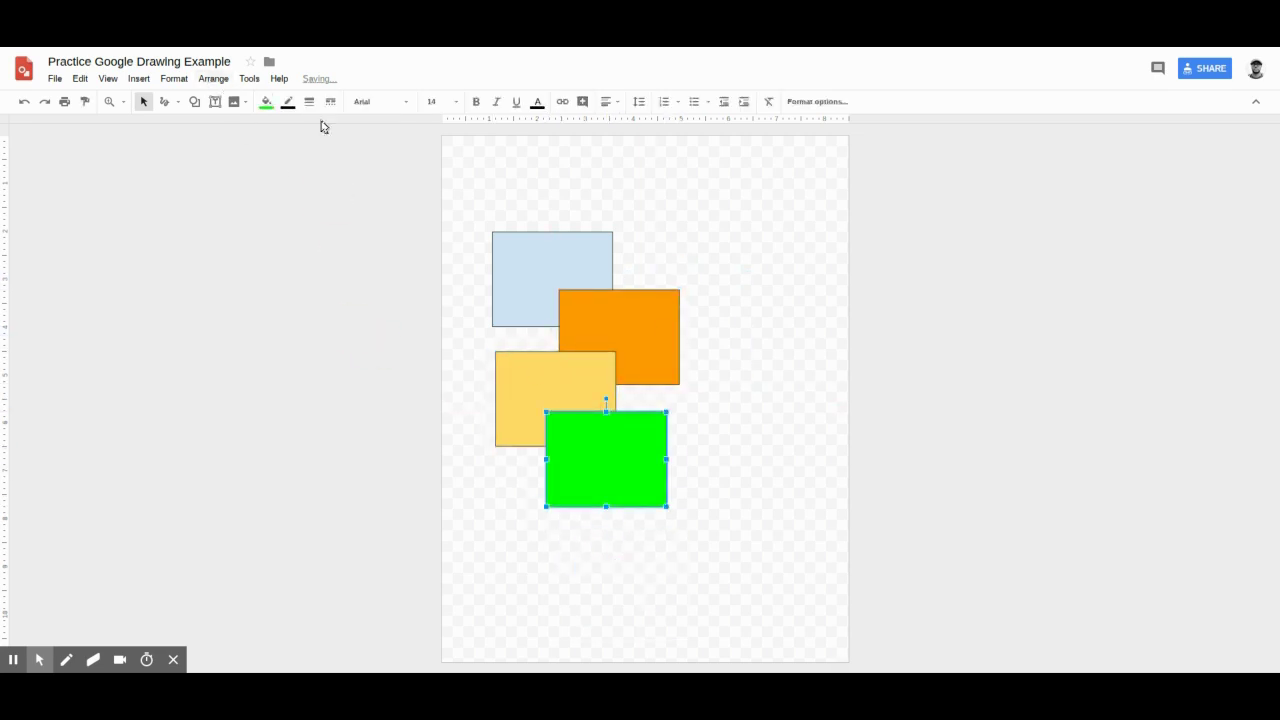
Step: Send the orange rectangle to the back of the stacking order
left_click(670, 360)
left_click(216, 79)
mouse_move(263, 101)
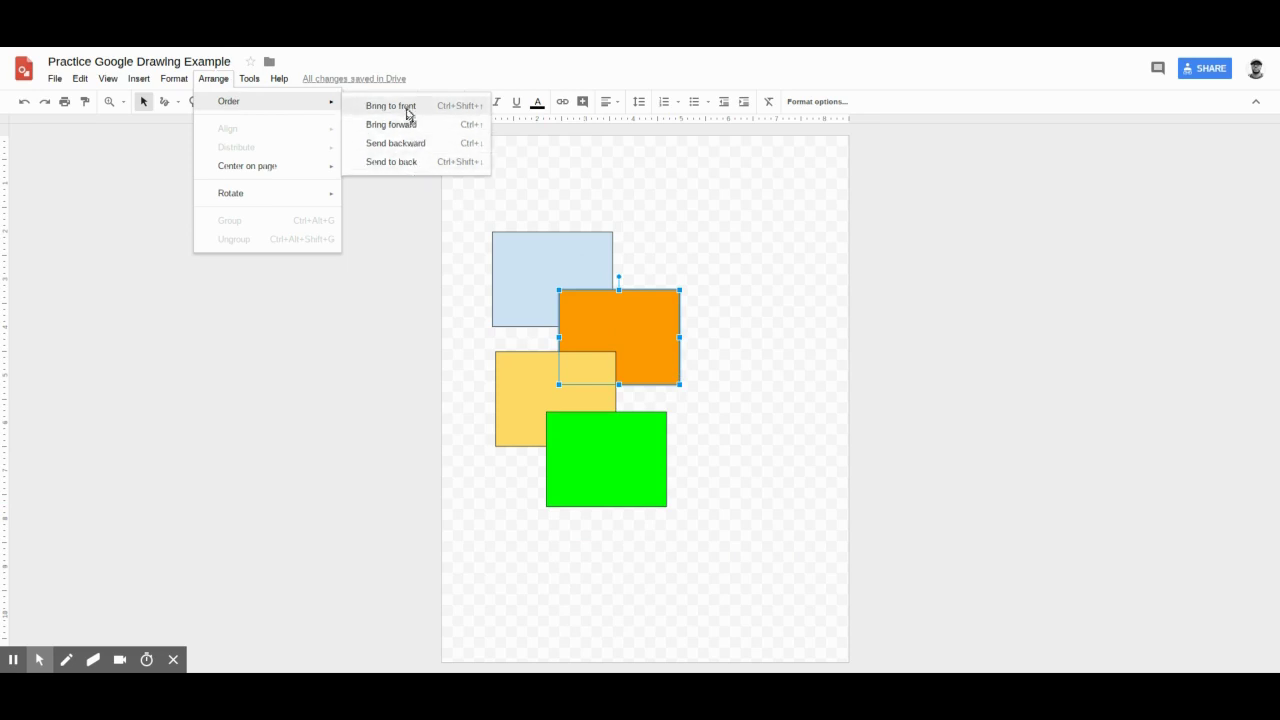
left_click(409, 161)
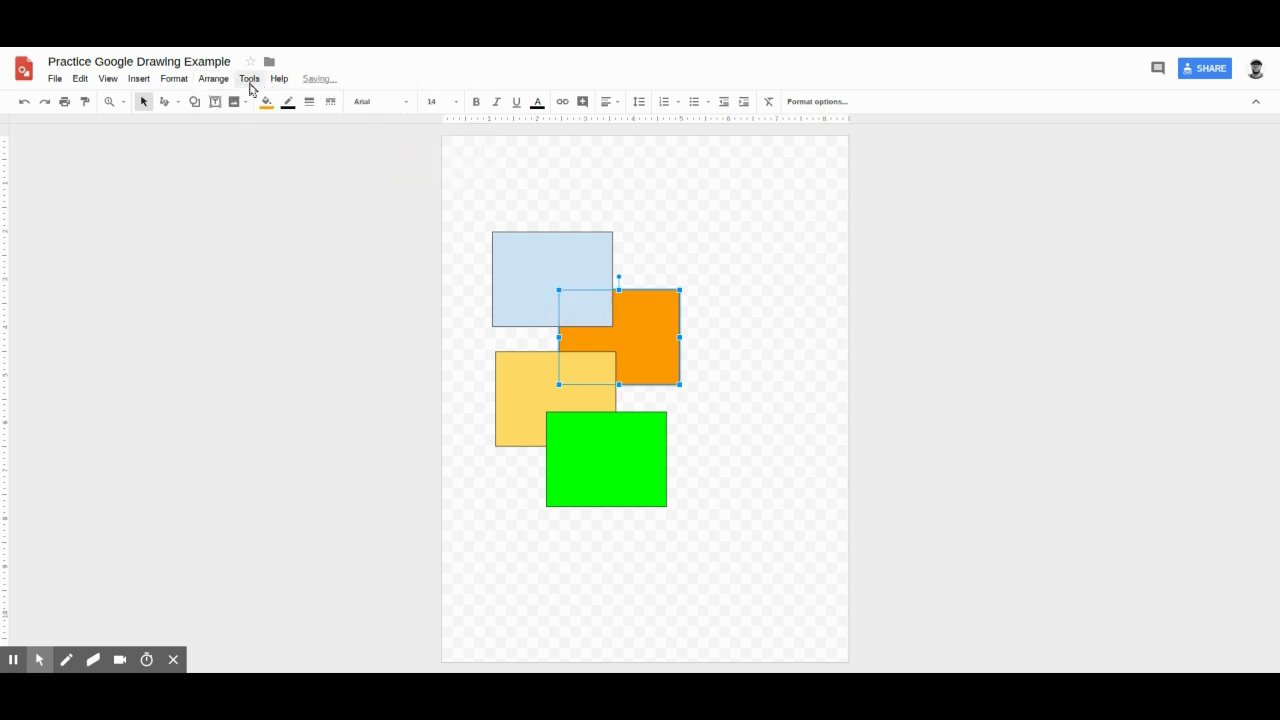
Step: Bring the orange rectangle to the front of the stacking order
left_click(214, 80)
left_click(232, 101)
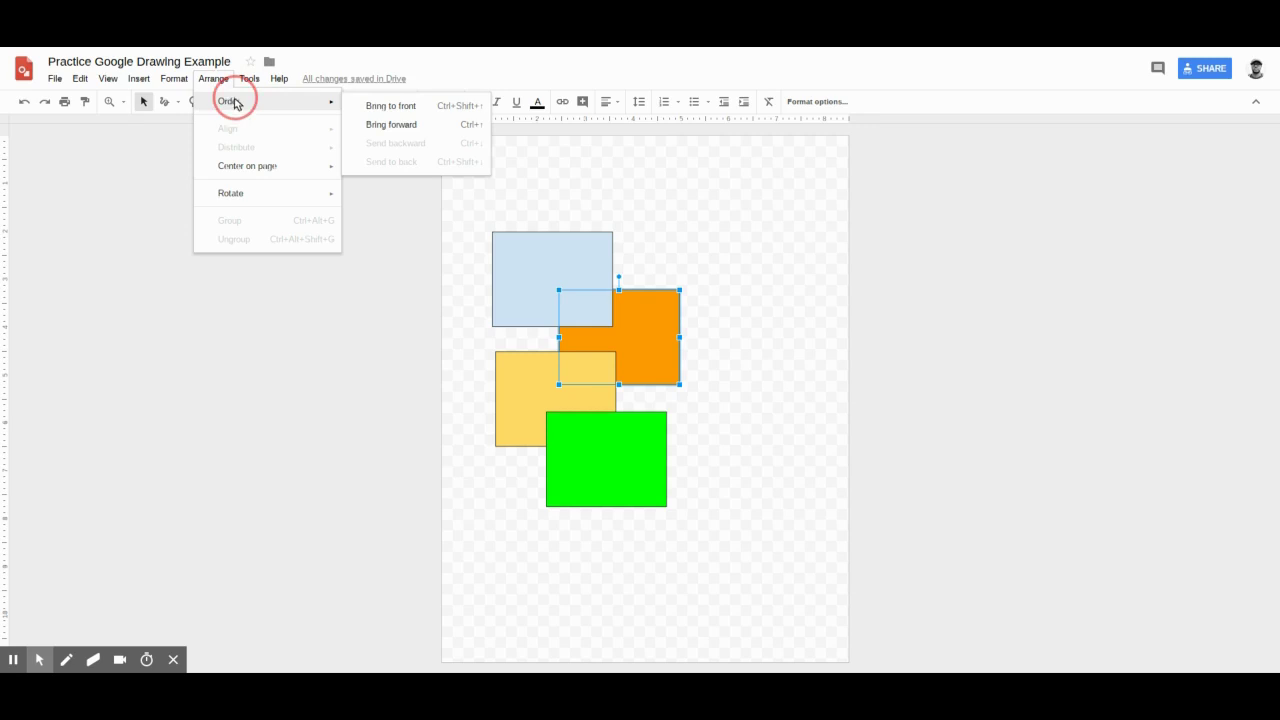
left_click(405, 106)
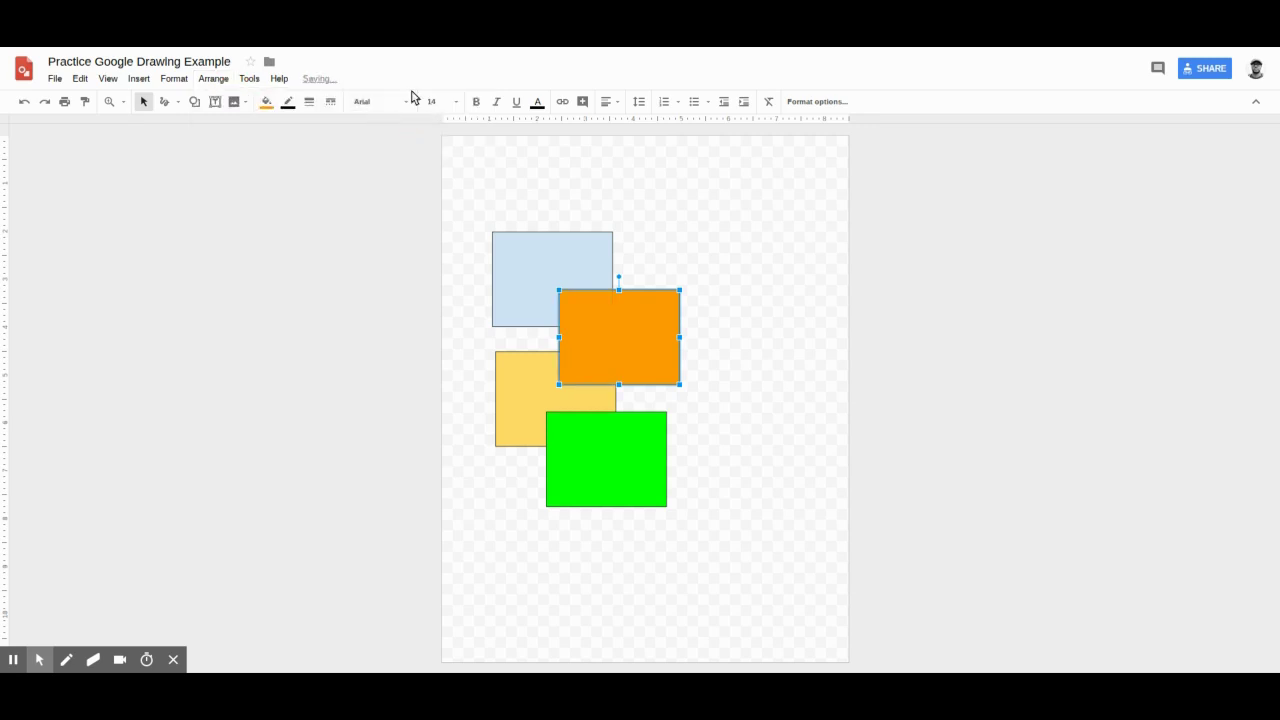
Step: Send the orange rectangle backward two levels so it sits behind the yellow one
left_click(214, 79)
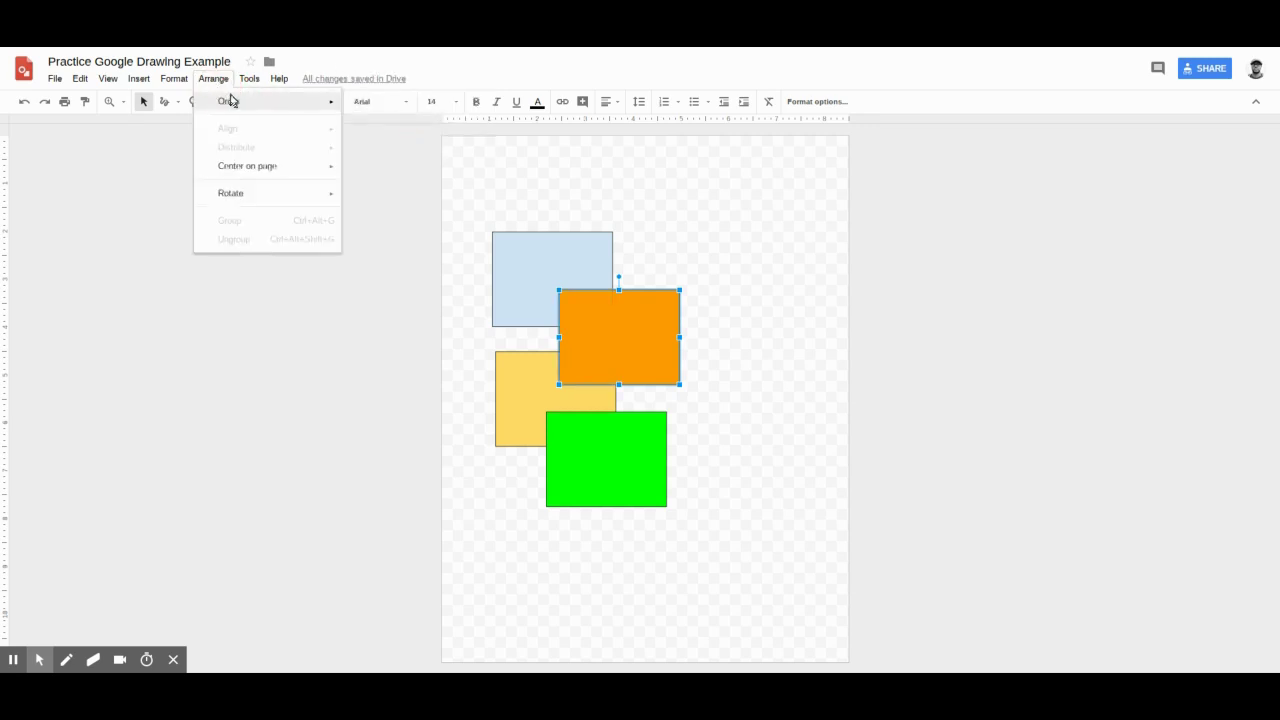
left_click(229, 101)
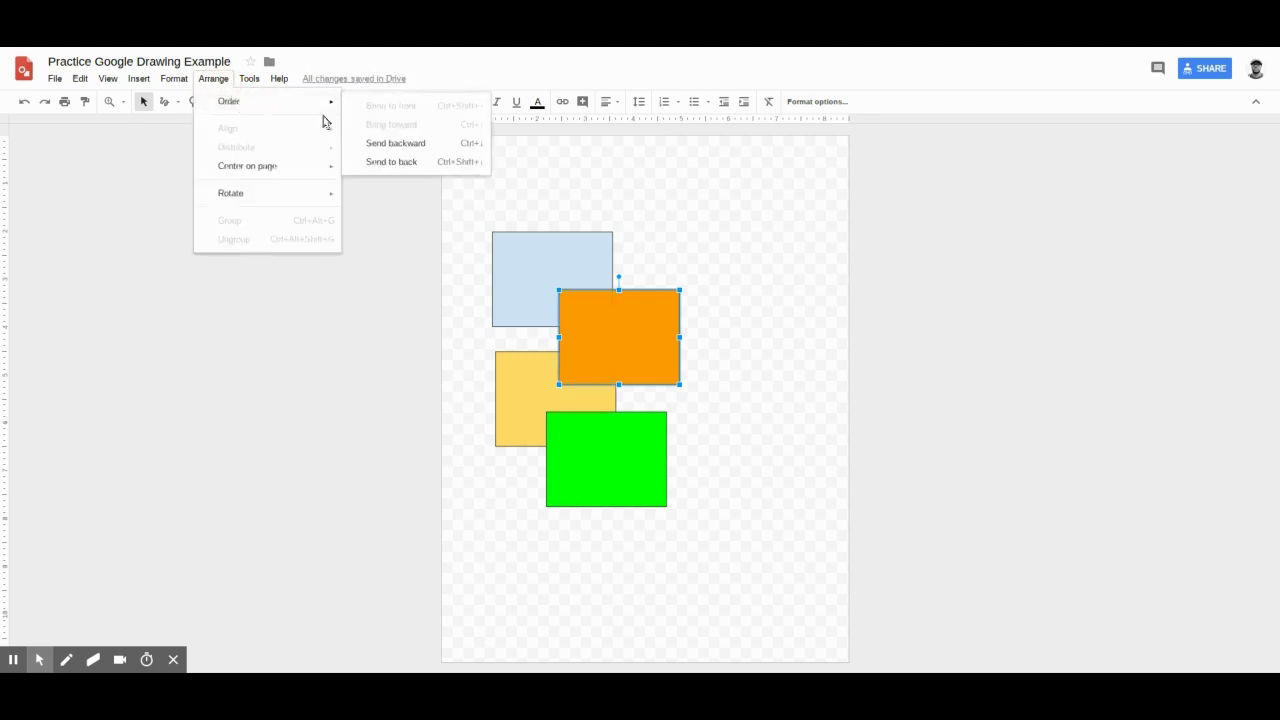
left_click(405, 145)
left_click(214, 79)
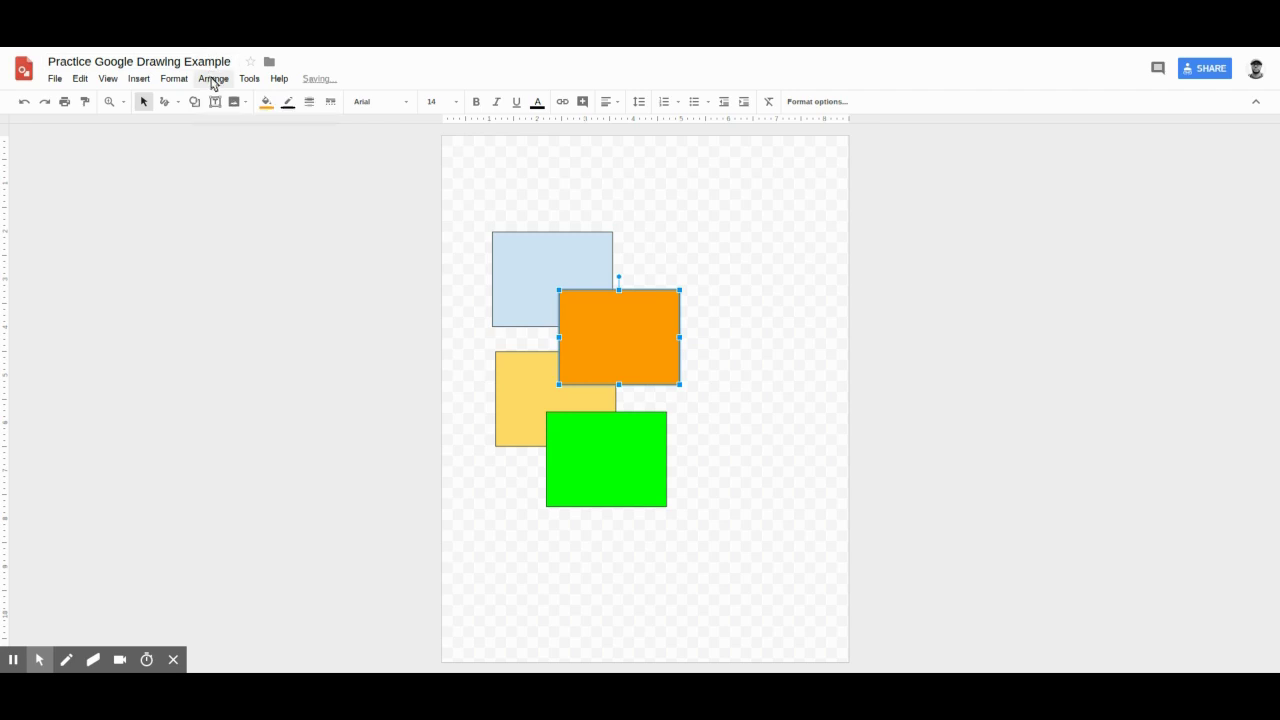
mouse_move(263, 101)
left_click(395, 143)
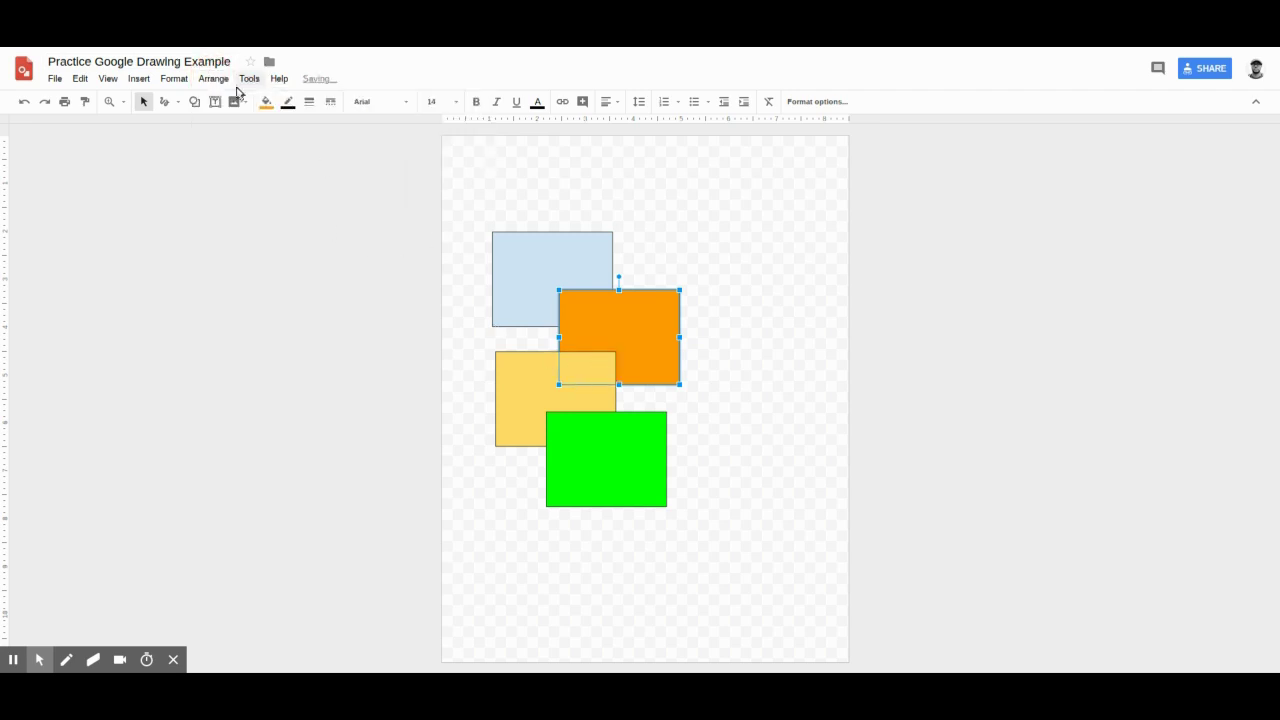
left_click(531, 396)
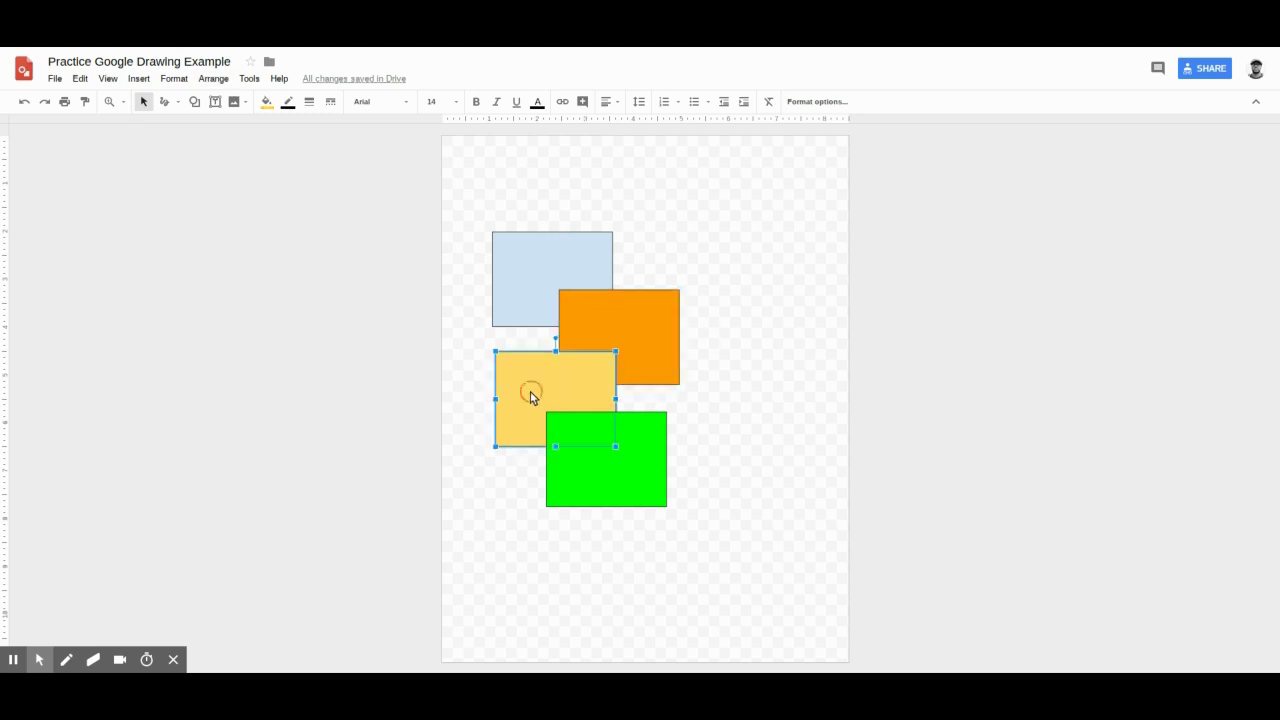
left_click(215, 80)
mouse_move(228, 101)
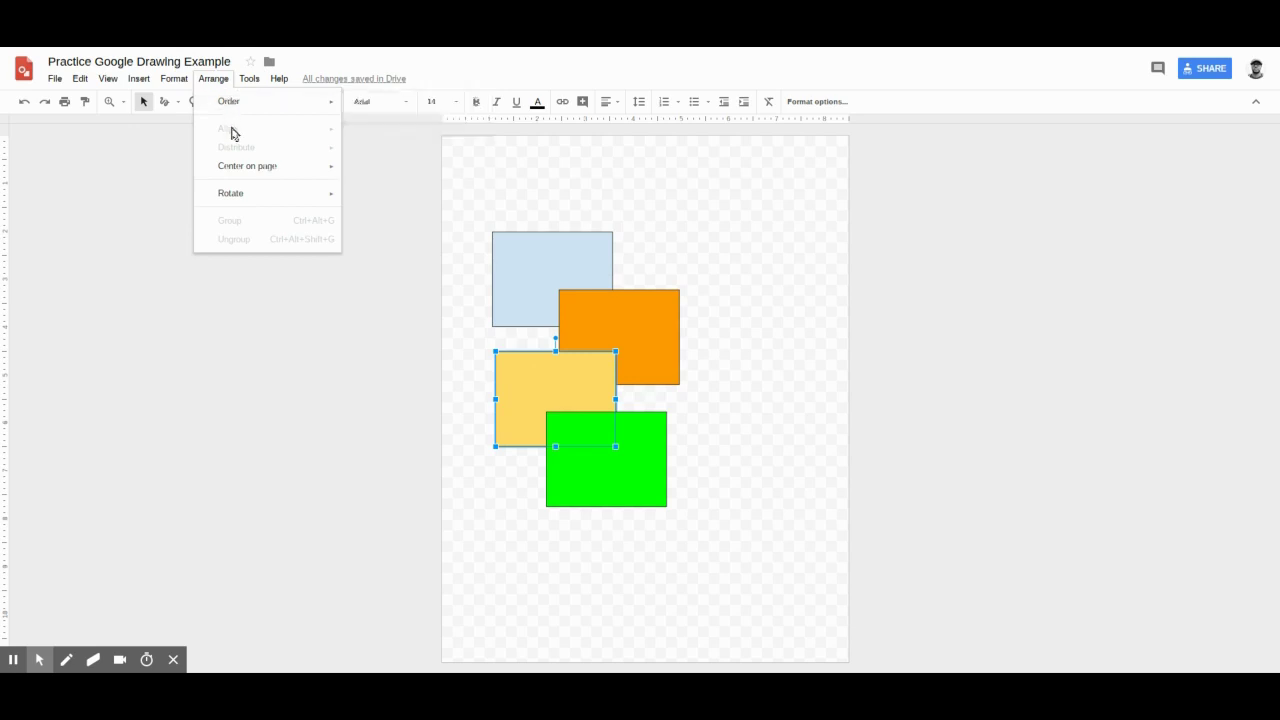
left_click(705, 508)
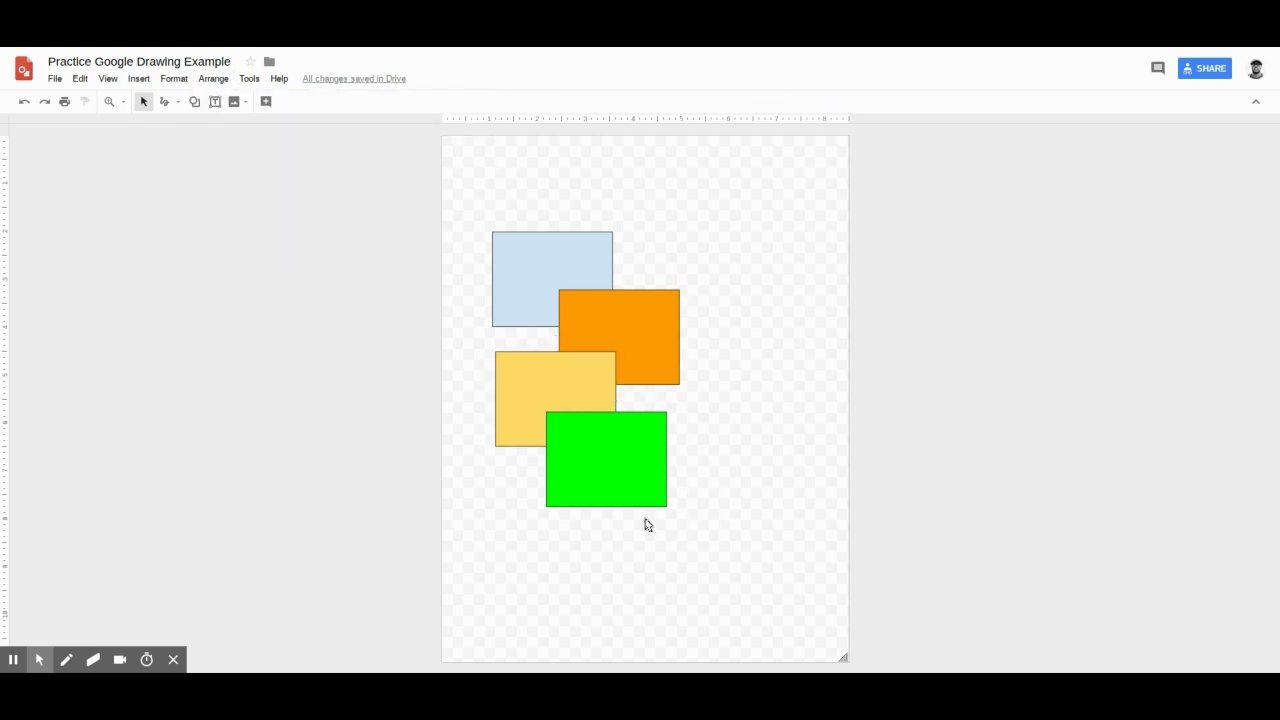
left_click_drag(776, 587, 489, 207)
left_click(703, 577)
left_click(600, 480)
left_click(536, 416, "shift")
left_click(562, 297, "shift")
left_click(537, 271, "shift")
left_click(705, 617)
Step: Select all four rectangles together and align them to the left
left_click(601, 483)
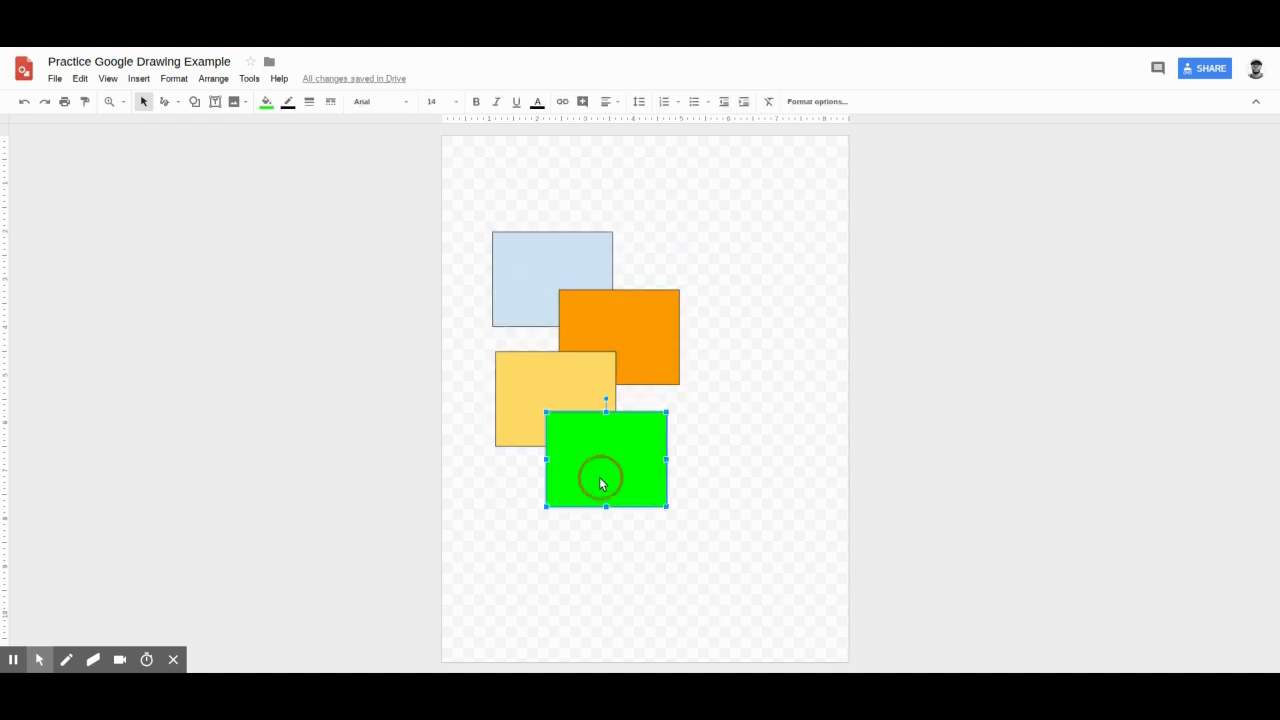
left_click(536, 384, "shift")
left_click(582, 322, "shift")
left_click(546, 284, "shift")
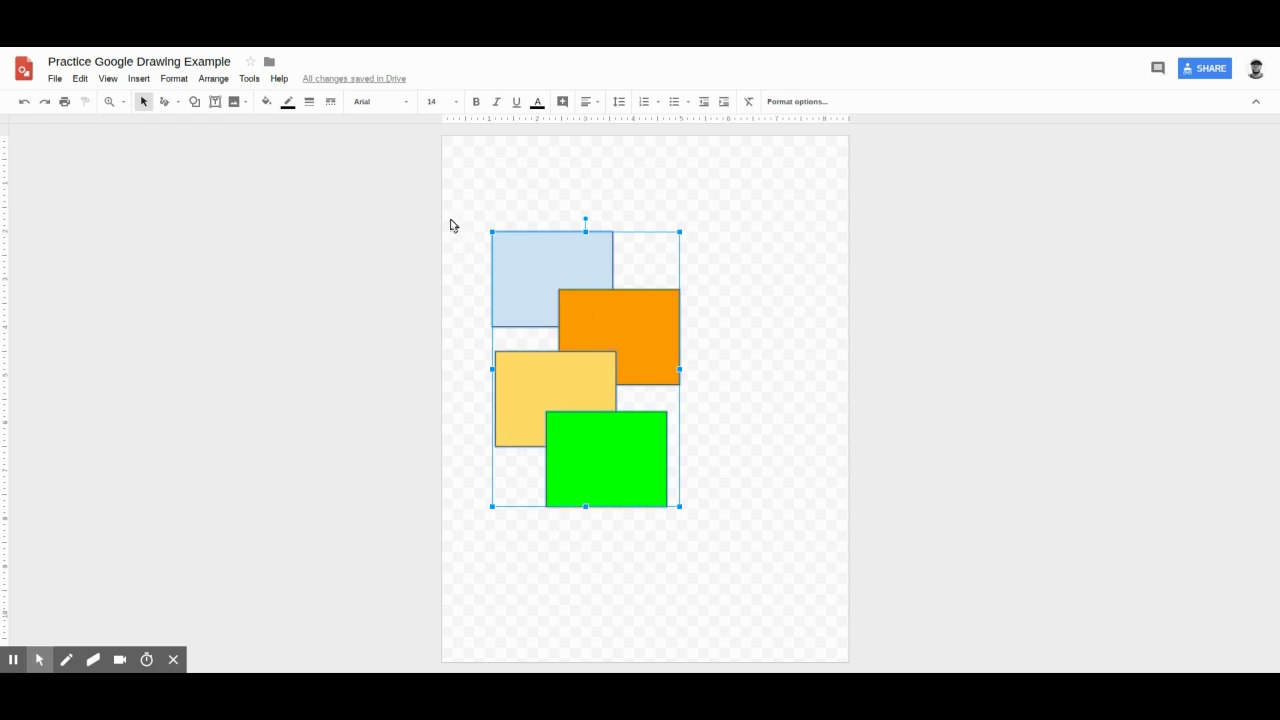
left_click(213, 79)
mouse_move(240, 130)
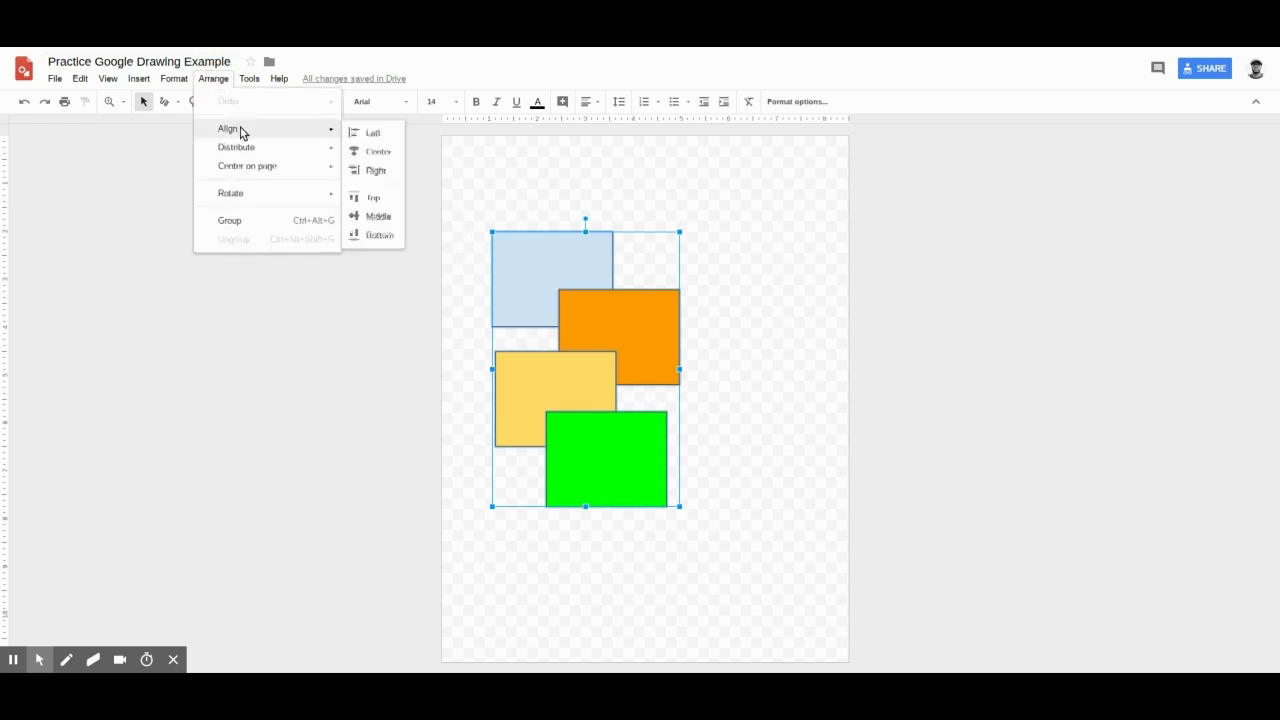
left_click(372, 134)
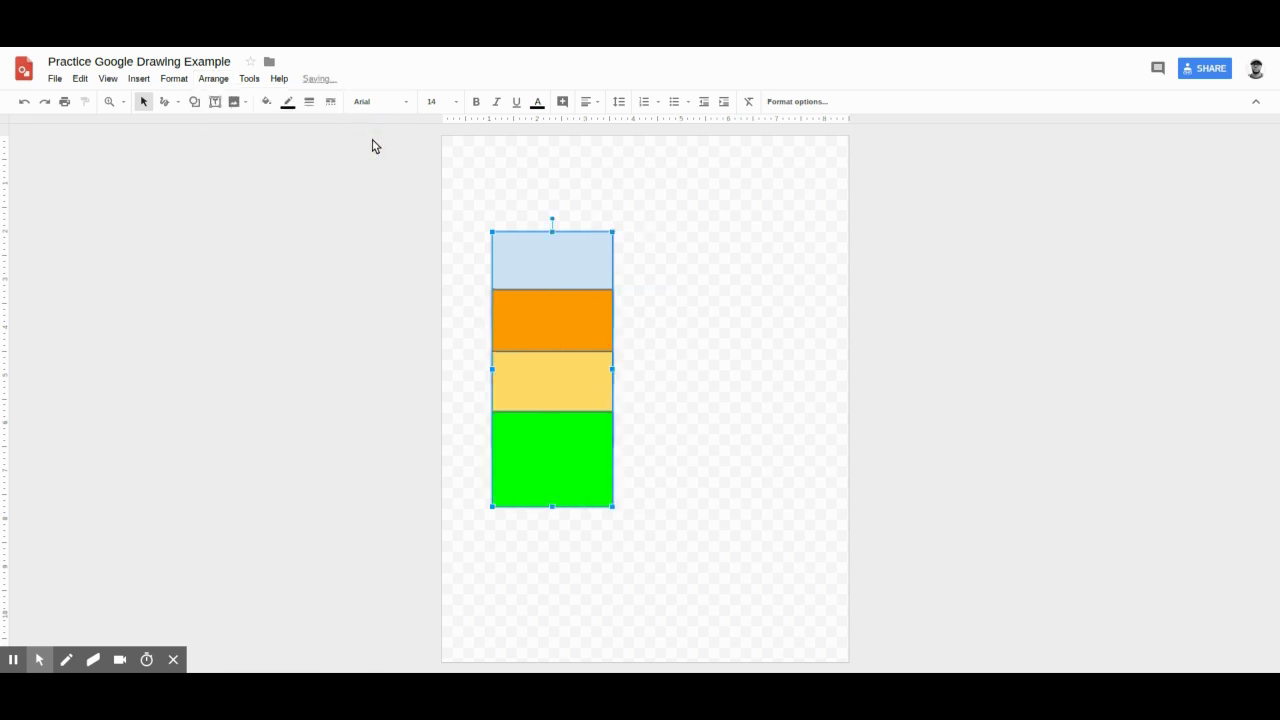
Step: Apply center alignment to the four selected rectangles
left_click(213, 79)
mouse_move(240, 132)
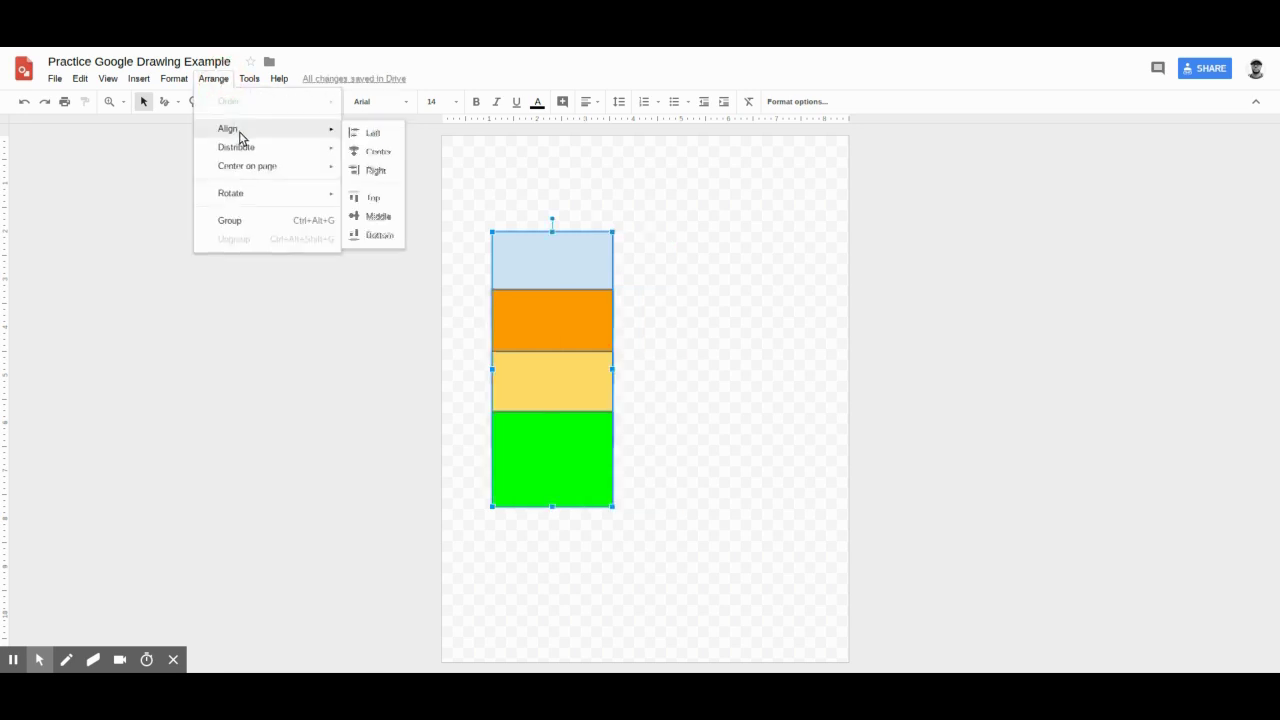
left_click(367, 157)
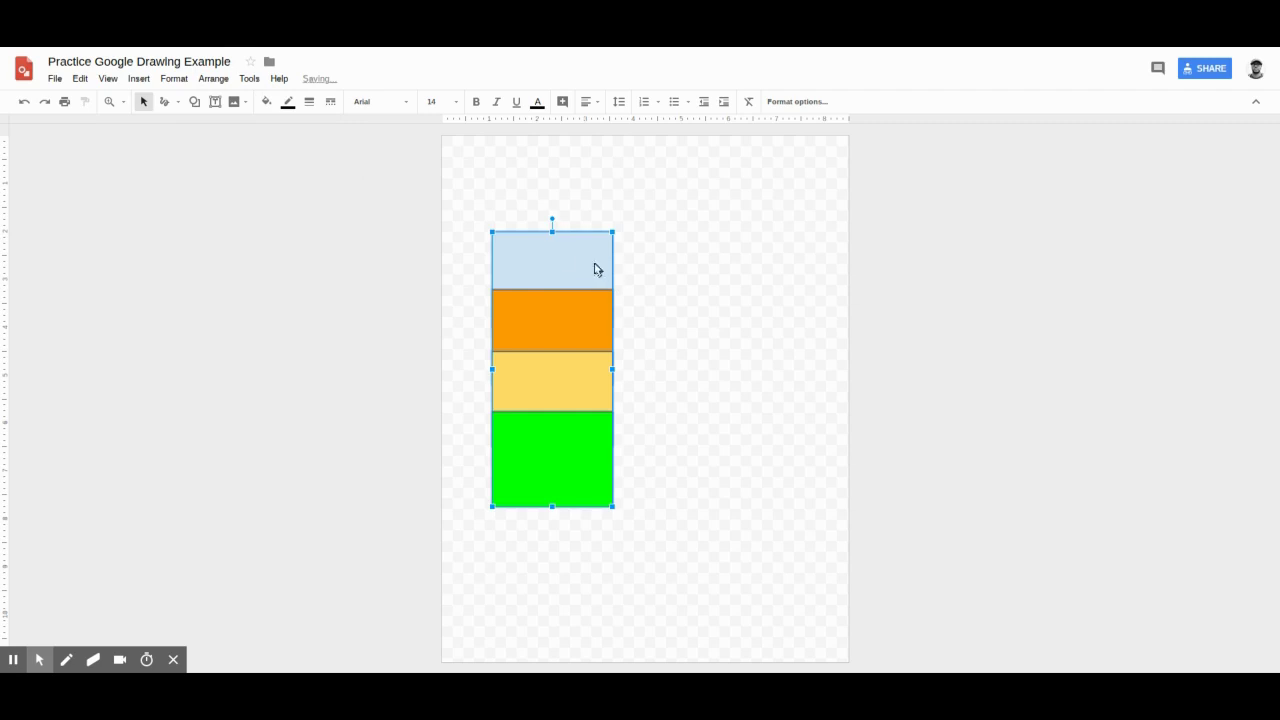
Step: Move the light blue, orange, yellow and green rectangles out of line so they sit at different horizontal offsets
left_click(705, 321)
left_click_drag(571, 277, 646, 265)
left_click_drag(586, 326, 679, 353)
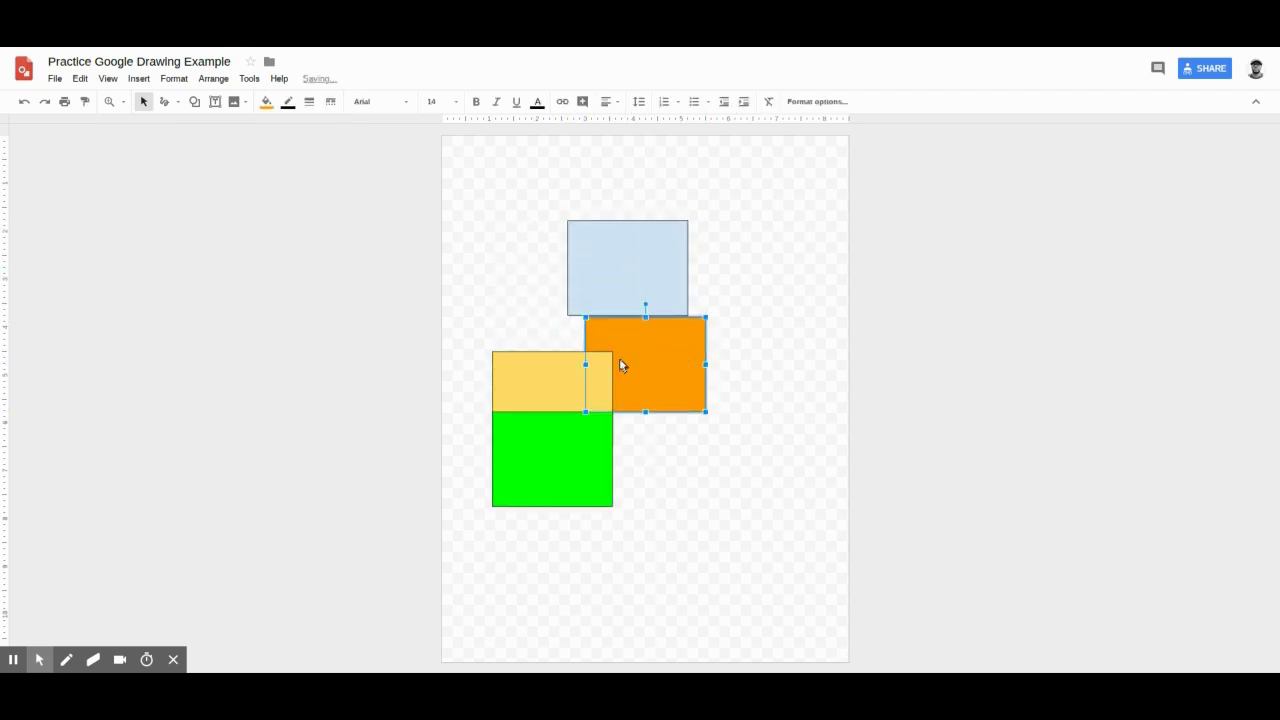
left_click_drag(543, 374, 595, 413)
left_click_drag(543, 478, 603, 523)
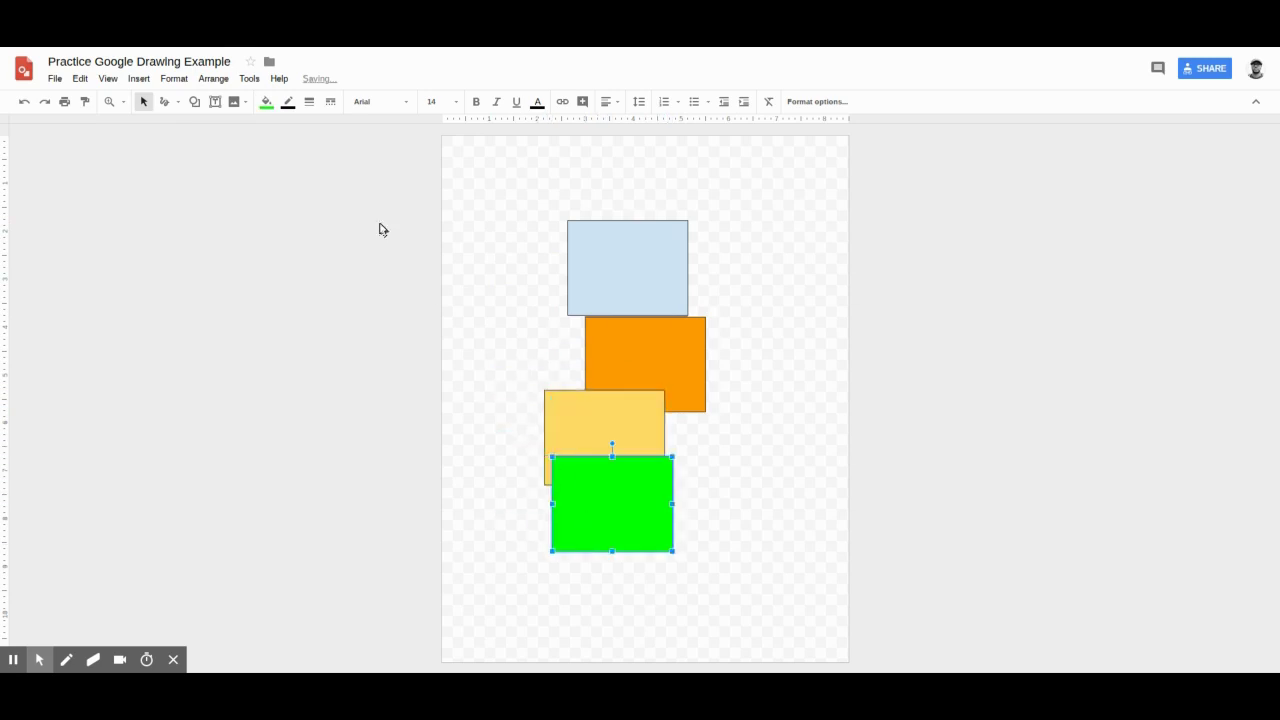
Step: Select all four staggered rectangles and align them to their common center
left_click_drag(728, 594, 497, 177)
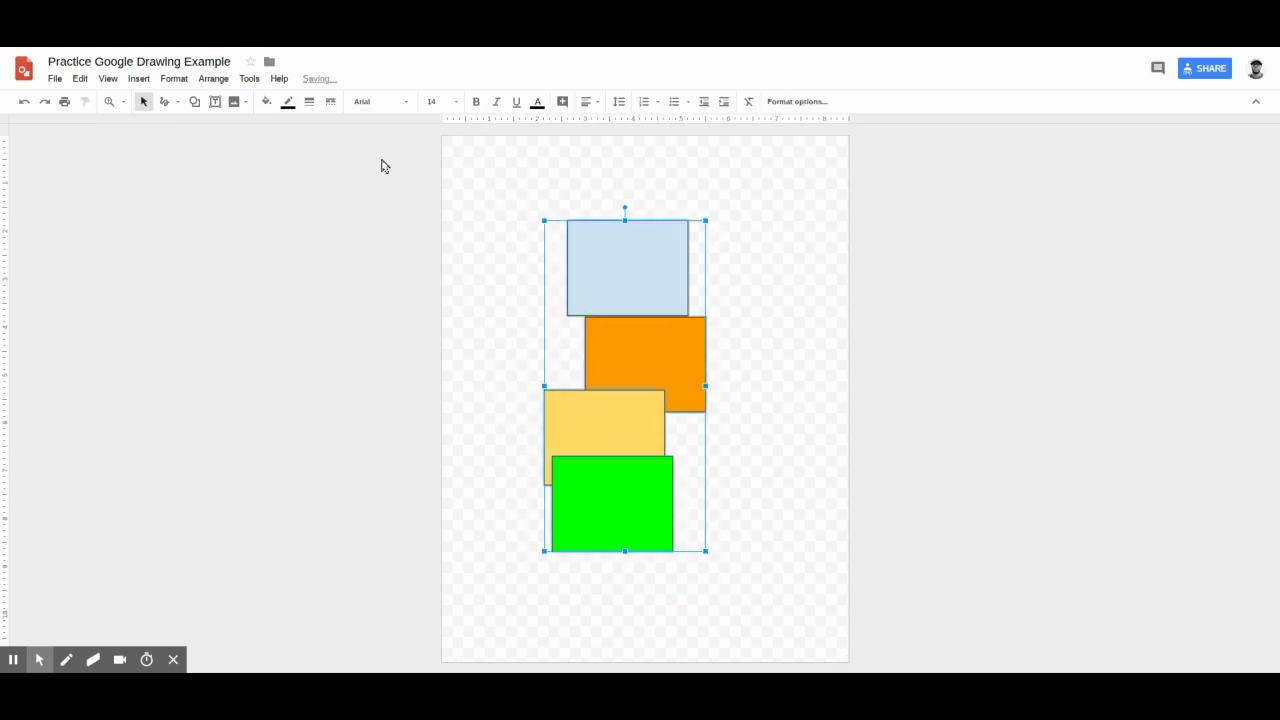
left_click(213, 79)
mouse_move(248, 131)
left_click(372, 151)
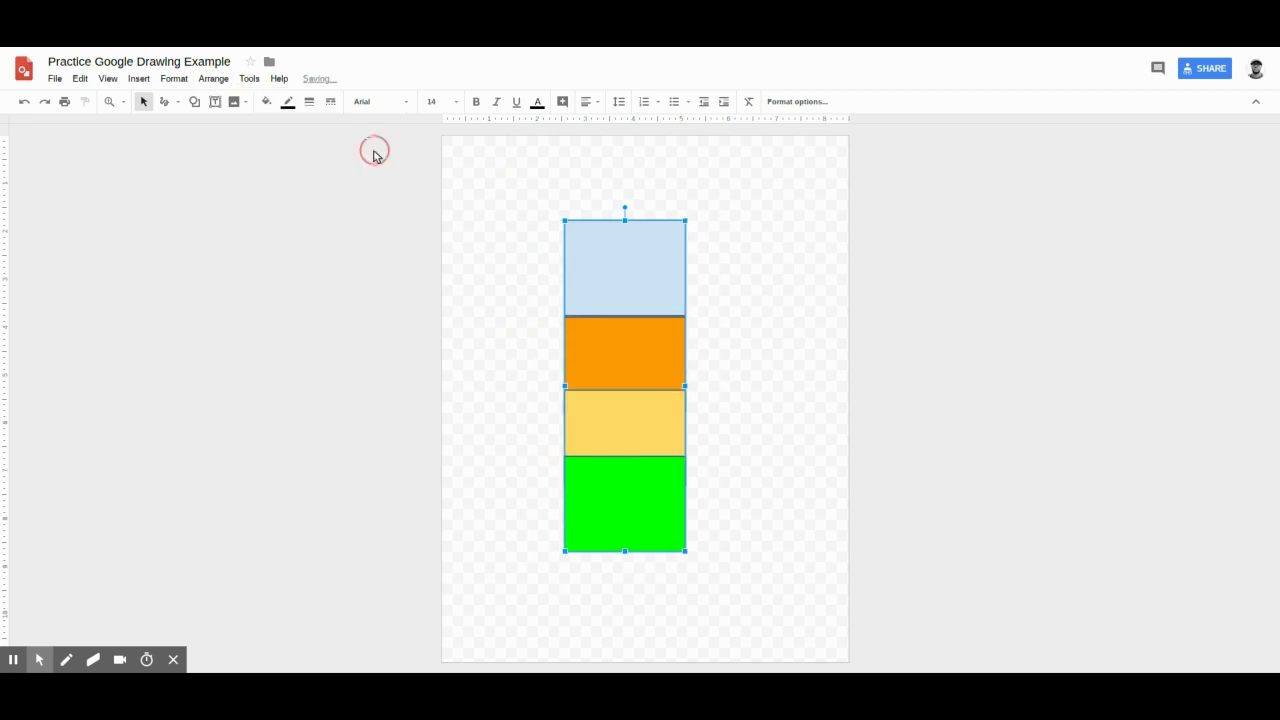
Step: Spread the four rectangles apart, with light blue and yellow toward the page's left and orange and green further right
left_click(226, 79)
left_click(503, 271)
left_click_drag(624, 290, 569, 258)
left_click_drag(620, 365, 701, 388)
left_click_drag(663, 424, 657, 569)
Step: Select all four spread-out rectangles and align them to the right
left_click_drag(466, 180, 770, 618)
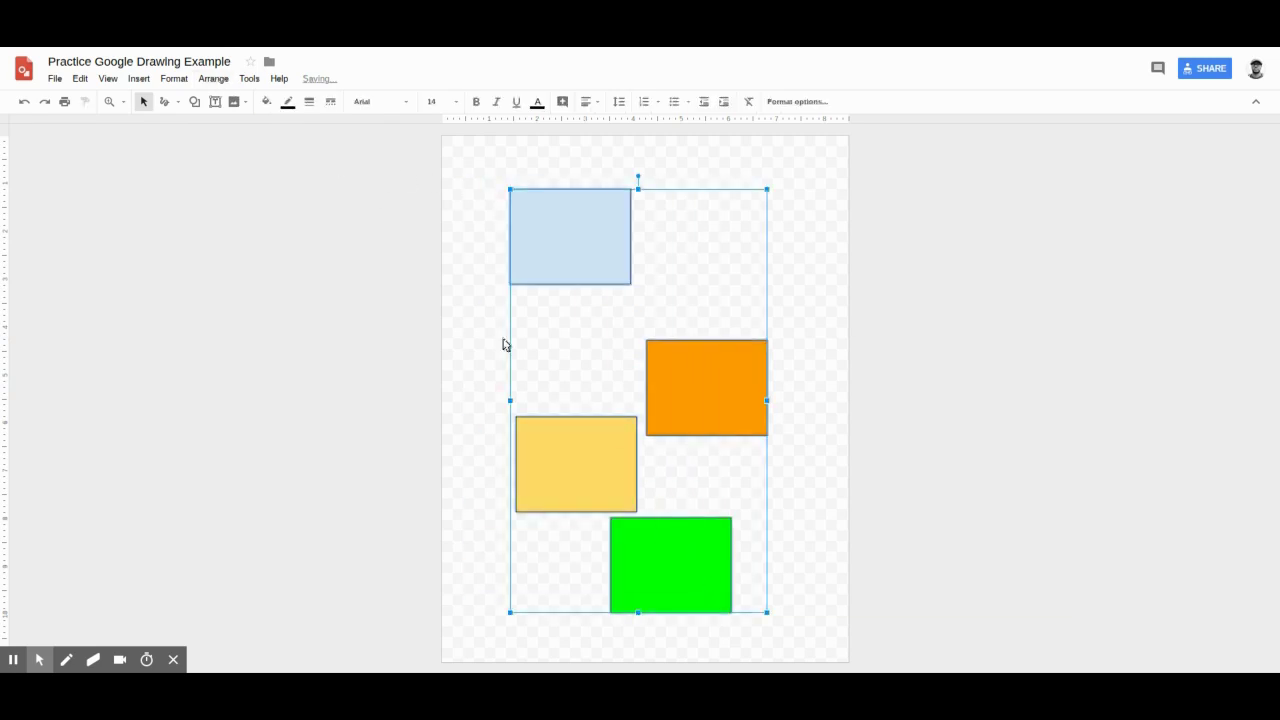
left_click(210, 80)
mouse_move(243, 130)
left_click(373, 171)
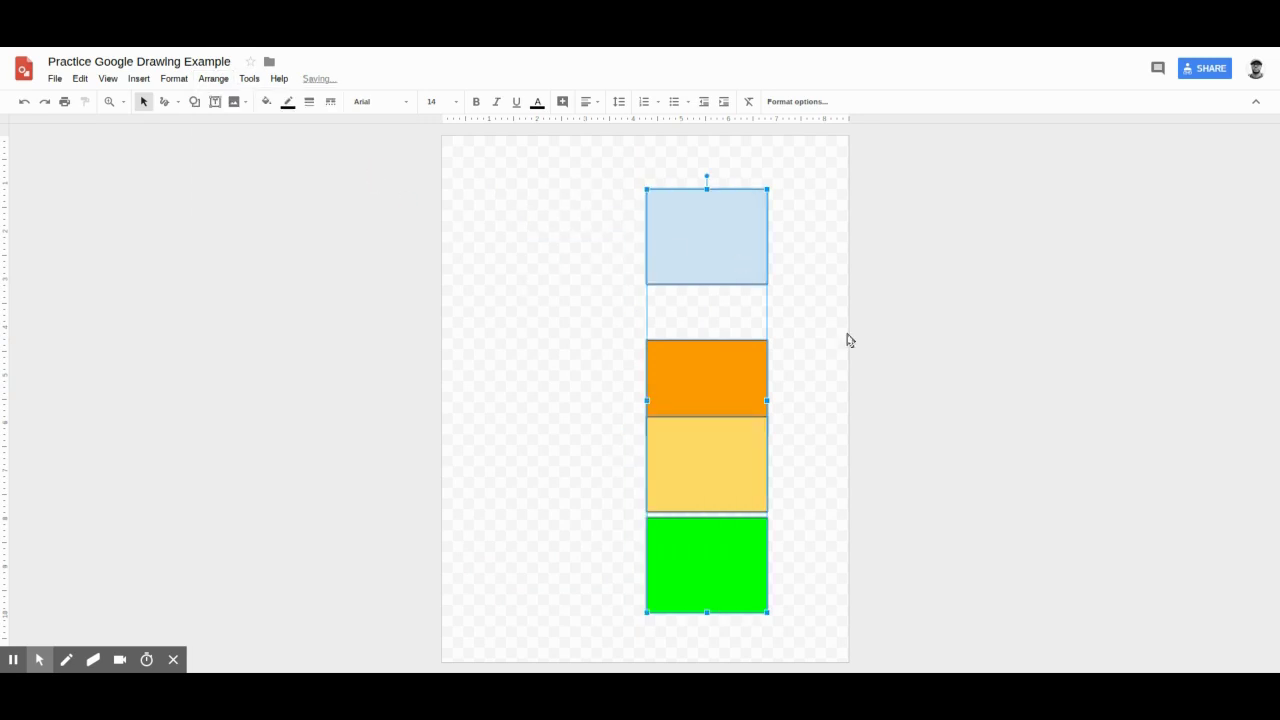
Step: Stagger the four rectangles down the page without overlaps, leaving the light blue one furthest right
left_click(629, 303)
left_click_drag(711, 249, 745, 247)
left_click_drag(687, 362, 628, 318)
left_click_drag(650, 451, 577, 436)
left_click_drag(694, 545, 640, 543)
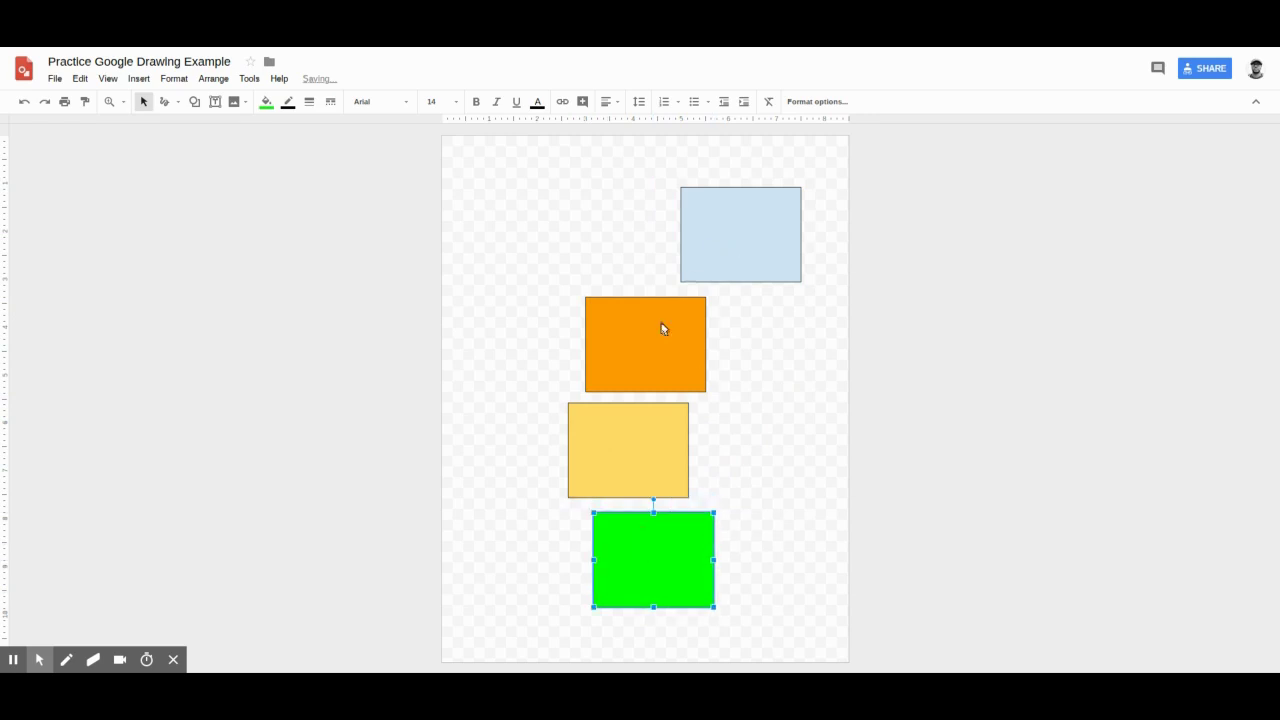
Step: Select the four rectangles one after another, align them to the right, and undo the alignment
left_click(667, 372)
left_click(737, 211)
left_click(649, 374, "shift")
left_click(650, 455, "shift")
left_click(645, 527, "shift")
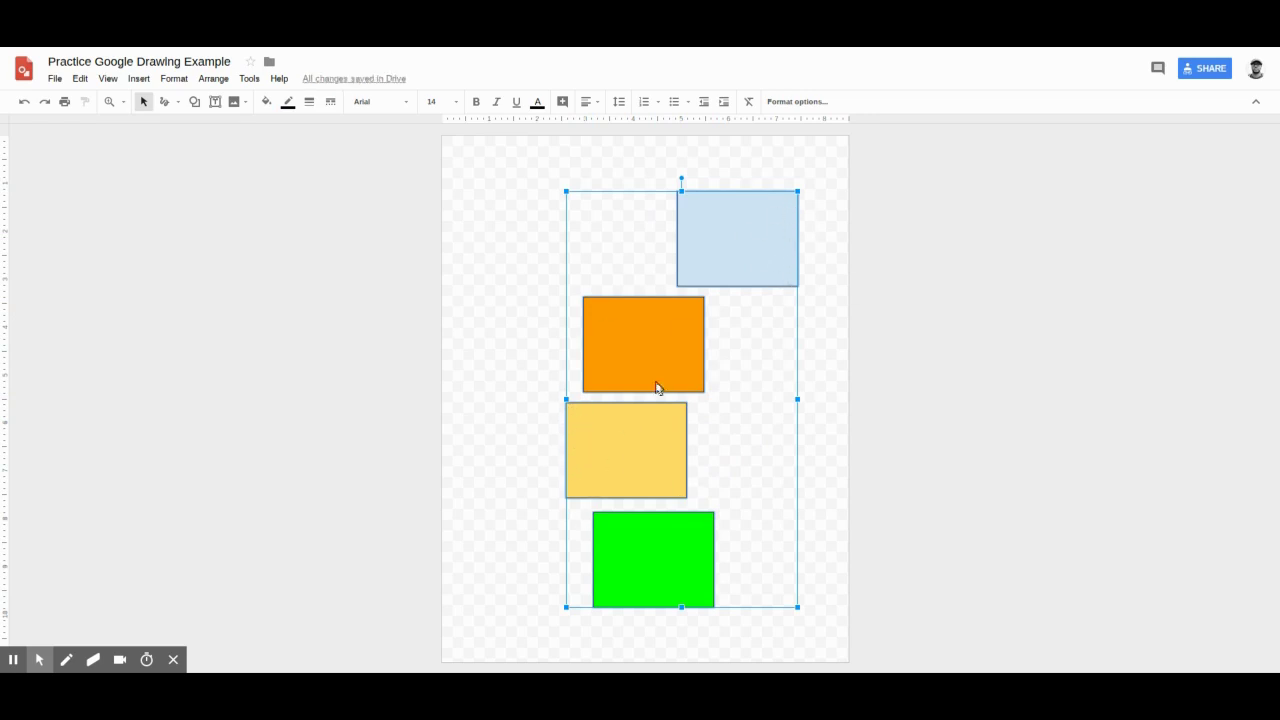
left_click(213, 79)
mouse_move(266, 133)
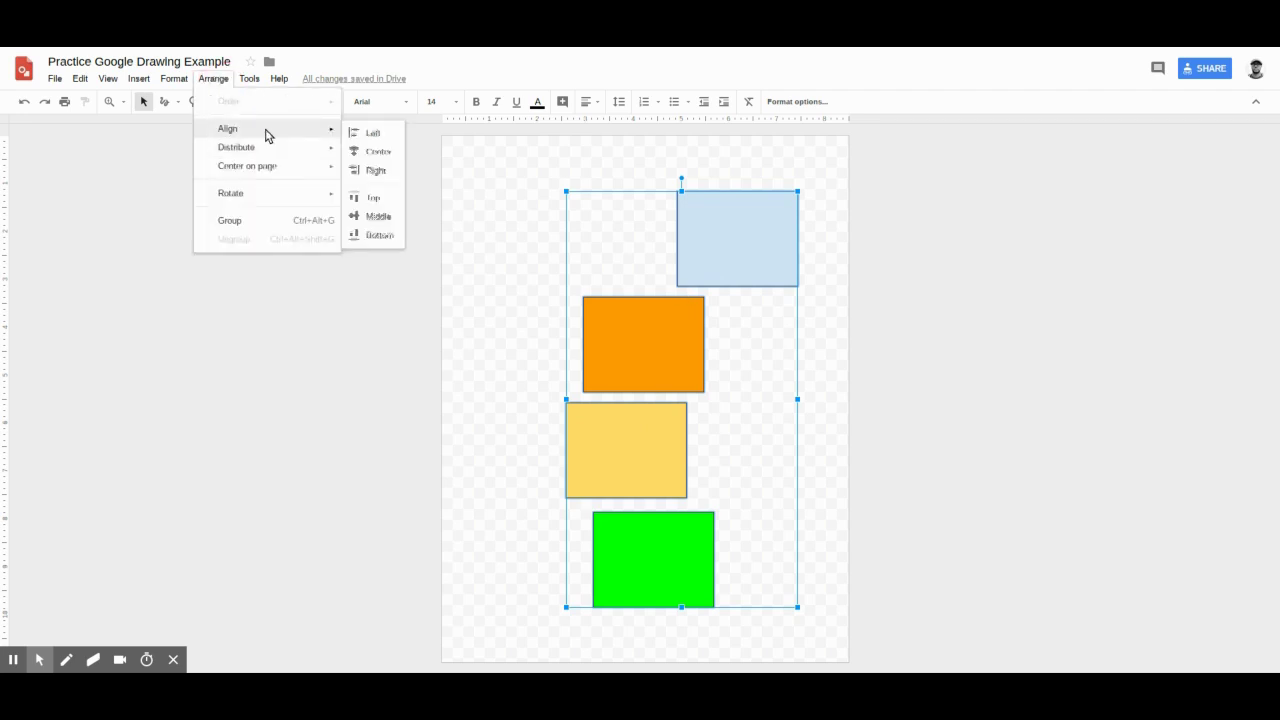
left_click(374, 172)
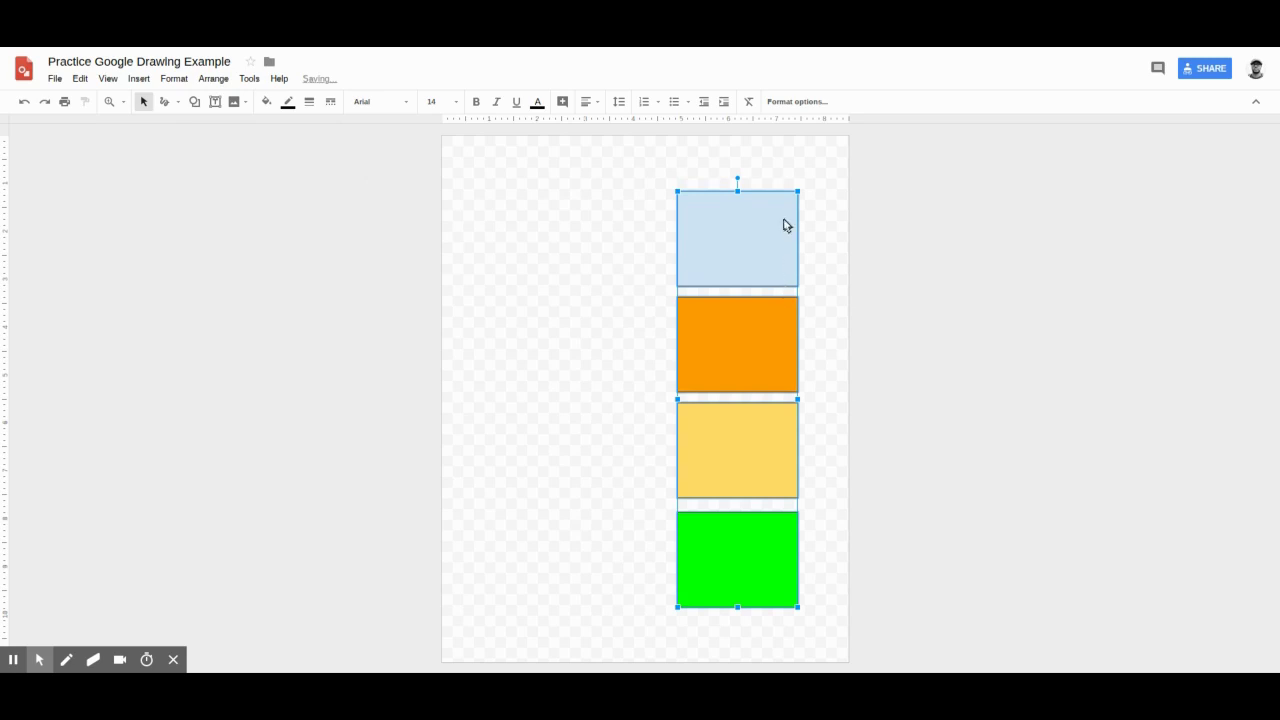
key("ctrl+z")
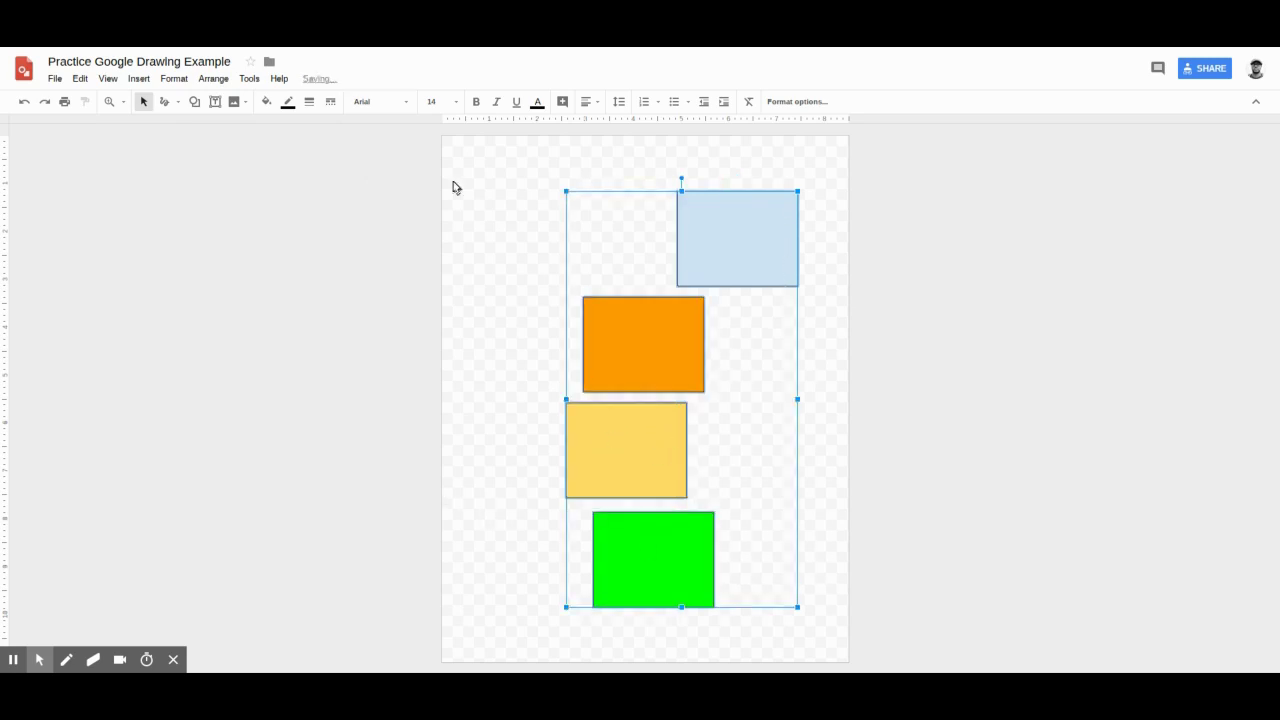
Step: Align the four selected rectangles to the left and undo the alignment
left_click(212, 80)
mouse_move(245, 135)
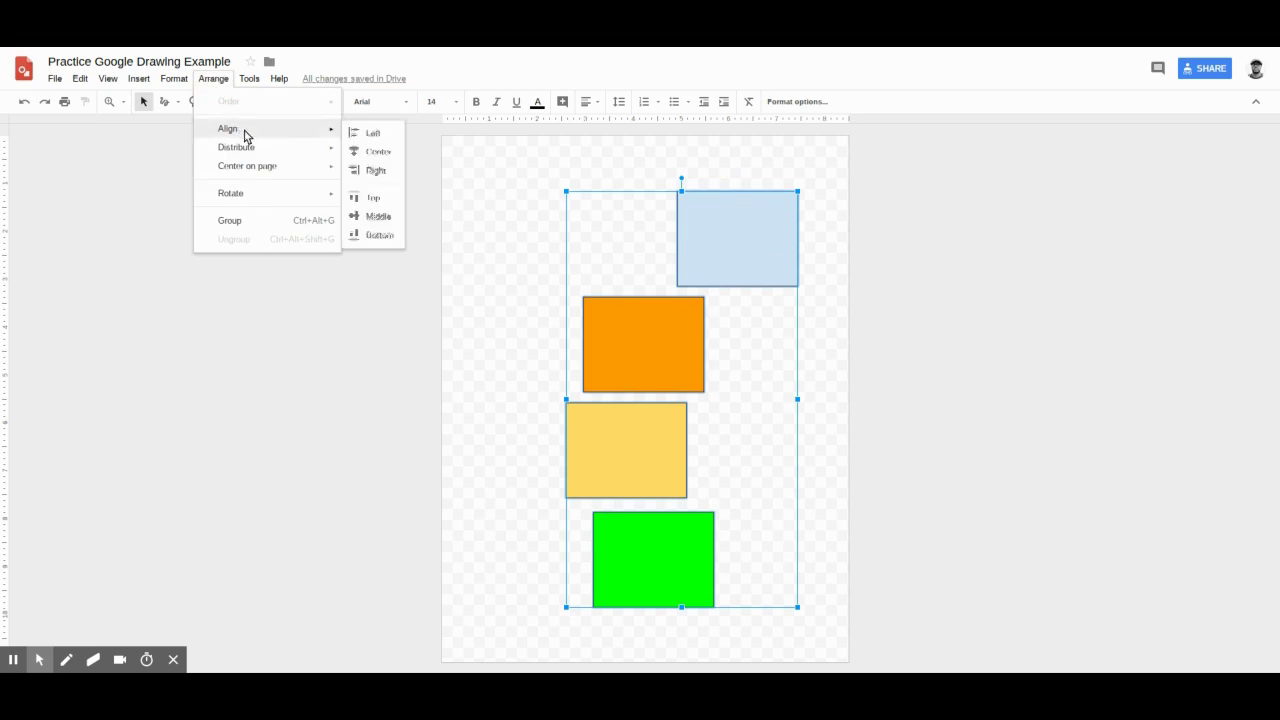
left_click(365, 133)
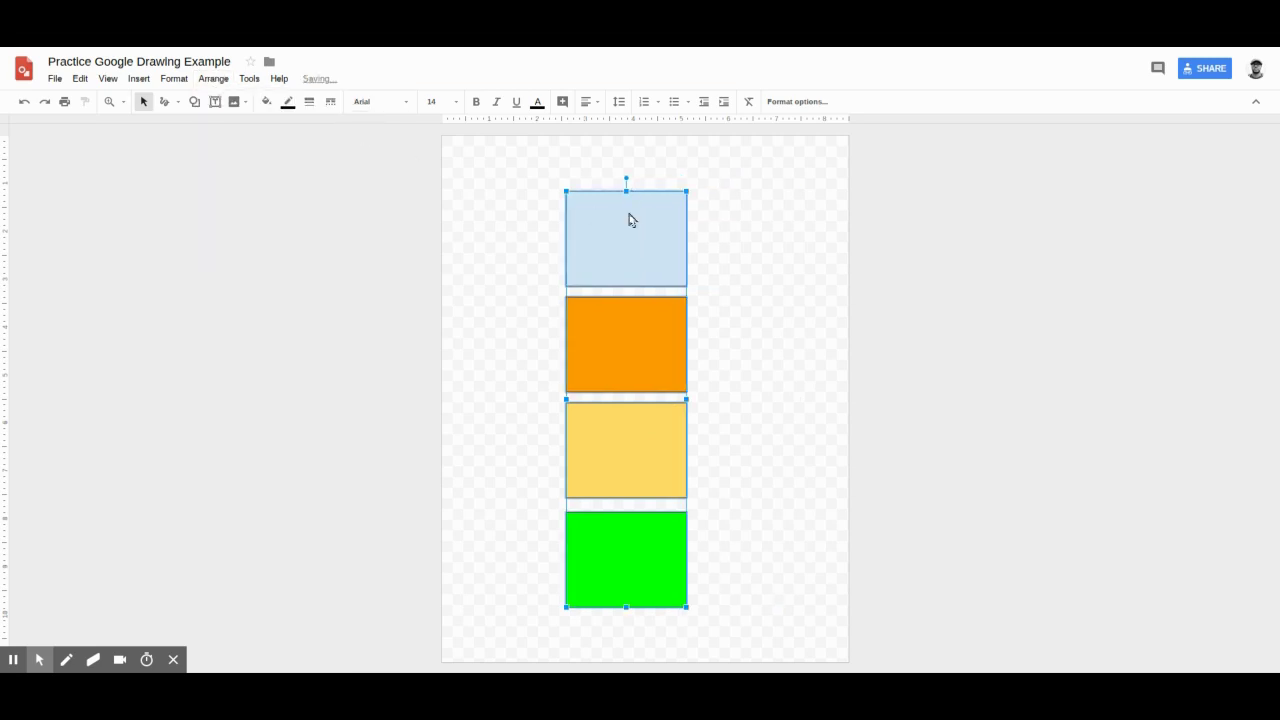
key("ctrl+z")
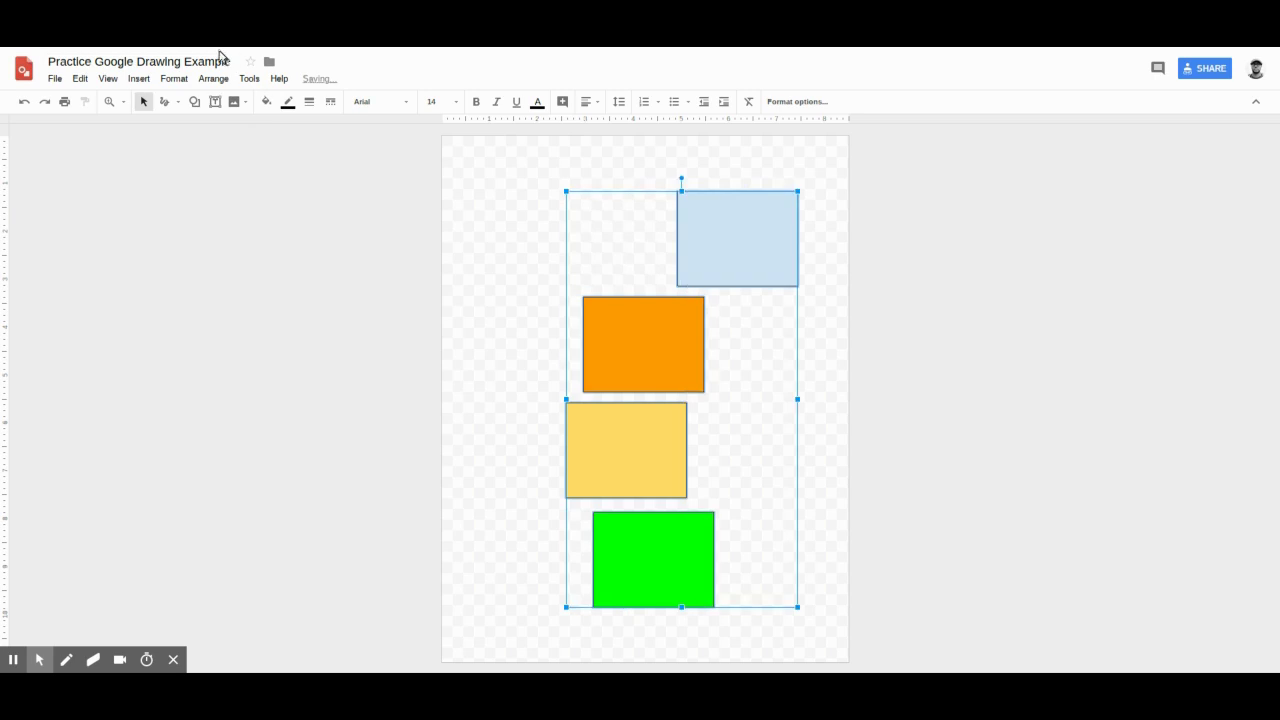
left_click(214, 82)
mouse_move(254, 130)
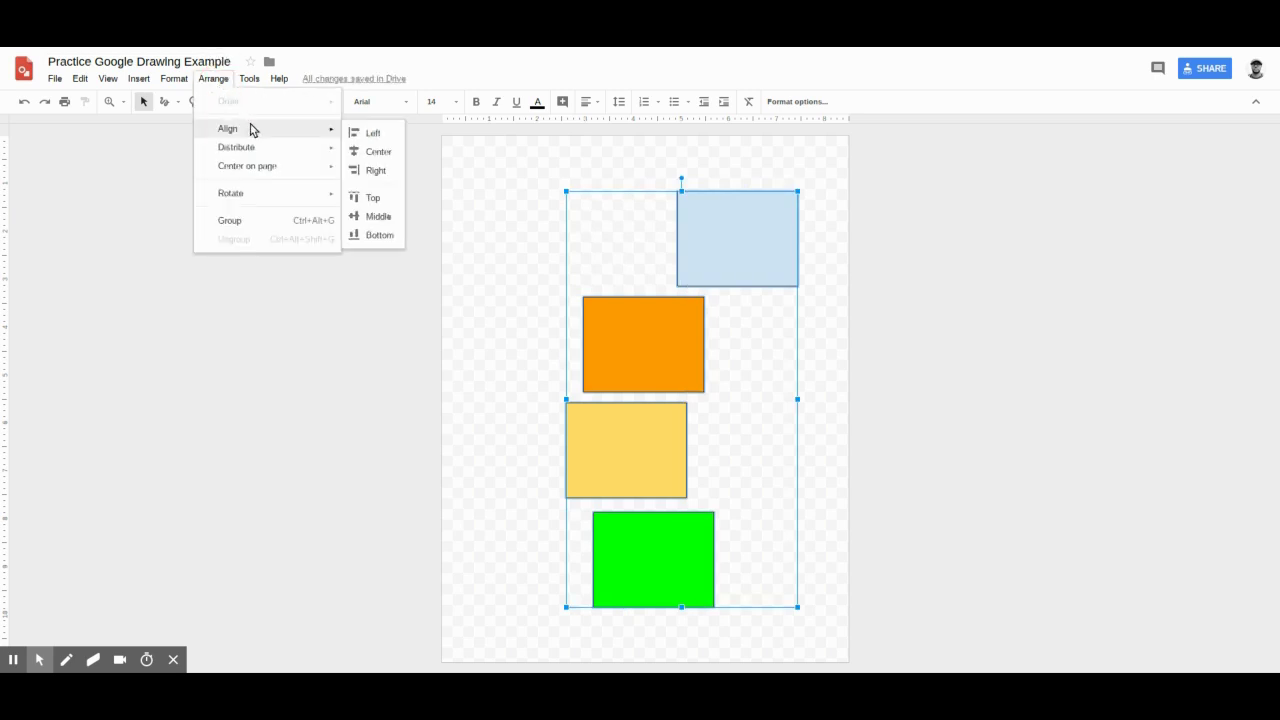
left_click(523, 374)
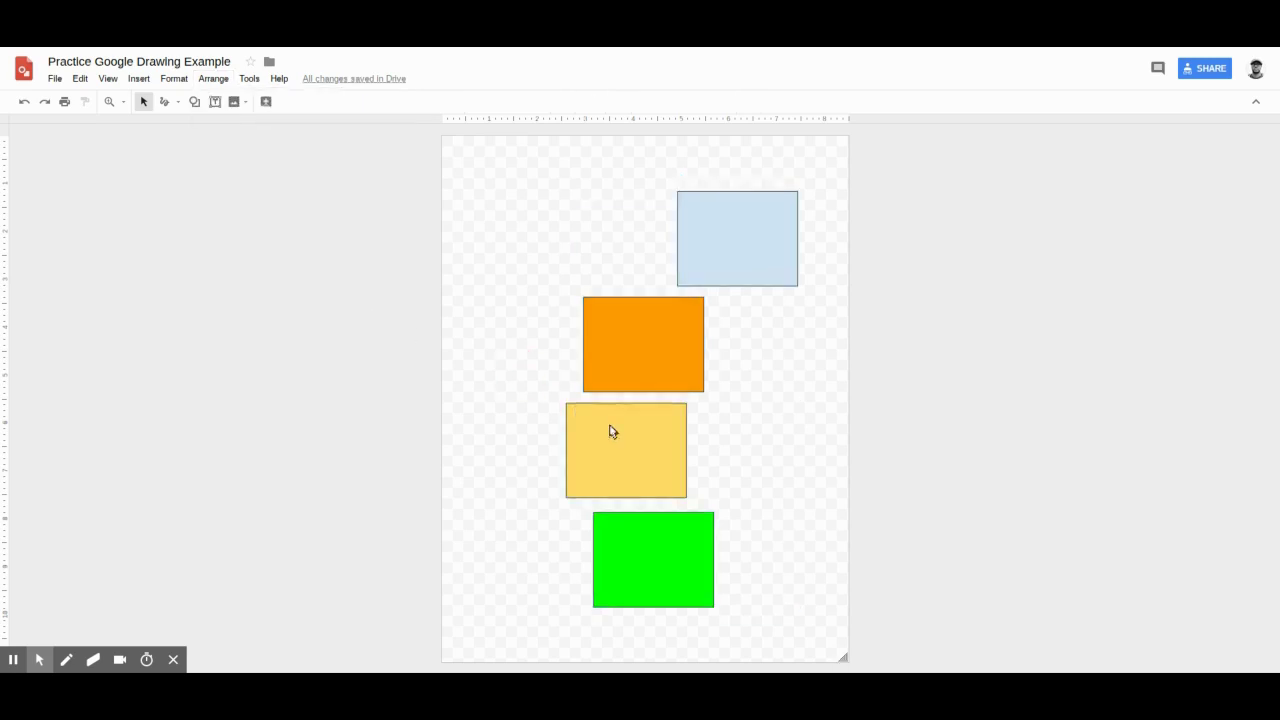
Step: Arrange the rectangles in a diagonal from light blue at the upper right to green at the lower left
left_click_drag(609, 429, 551, 423)
left_click(660, 363)
left_click_drag(660, 363, 670, 359)
left_click_drag(653, 593, 511, 588)
Step: Select all four diagonally placed rectangles and align them to the top
left_click_drag(829, 620, 449, 200)
left_click(228, 84)
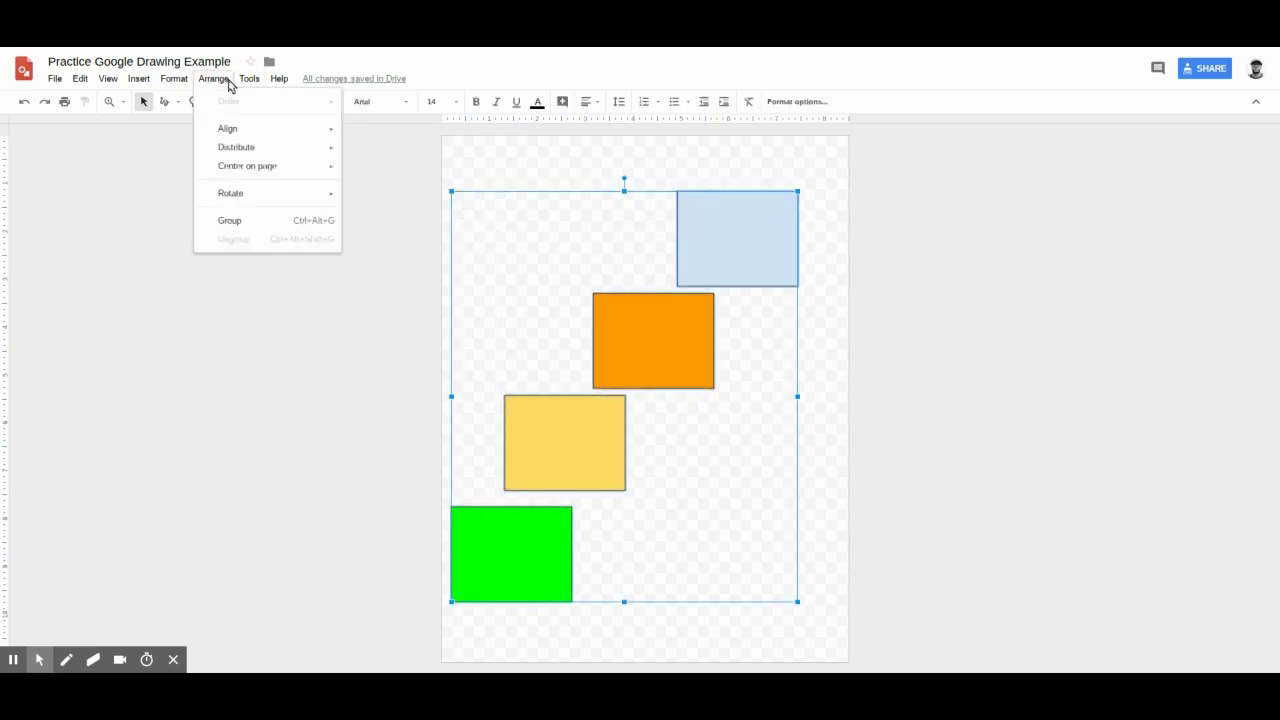
mouse_move(243, 130)
left_click(393, 200)
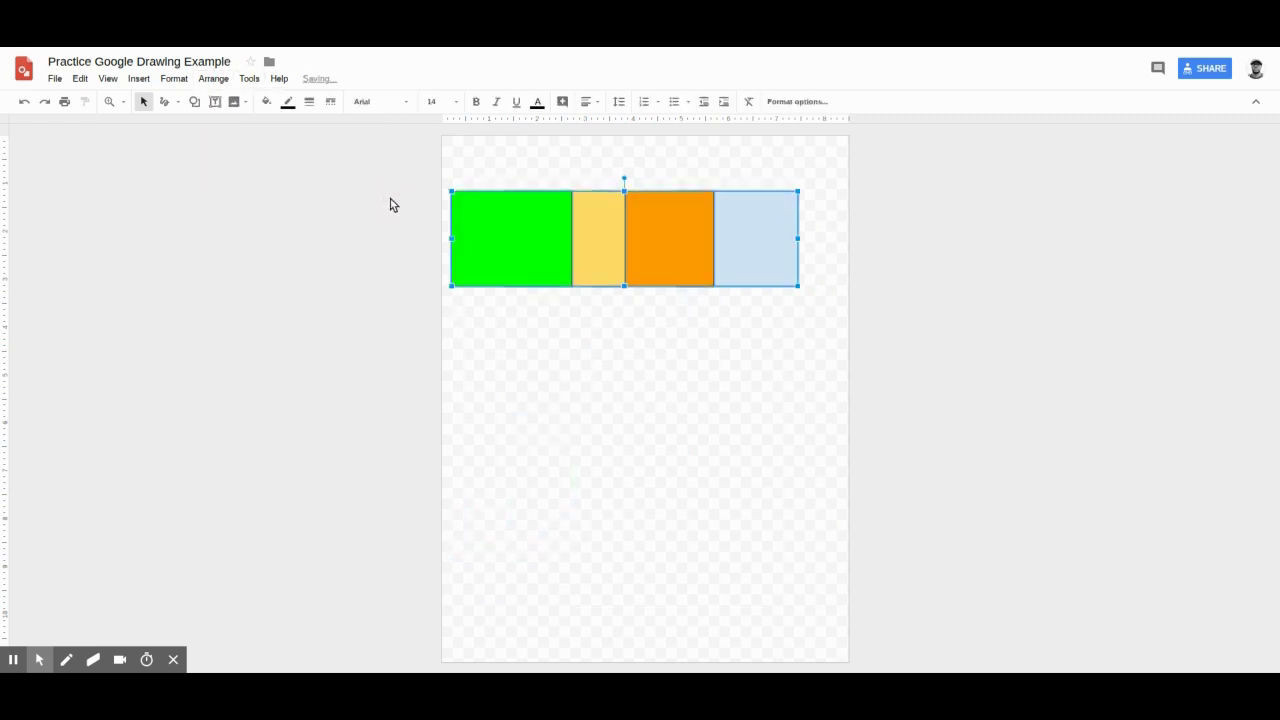
Step: Align the four selected diagonal rectangles to the bottom
left_click(222, 80)
mouse_move(270, 134)
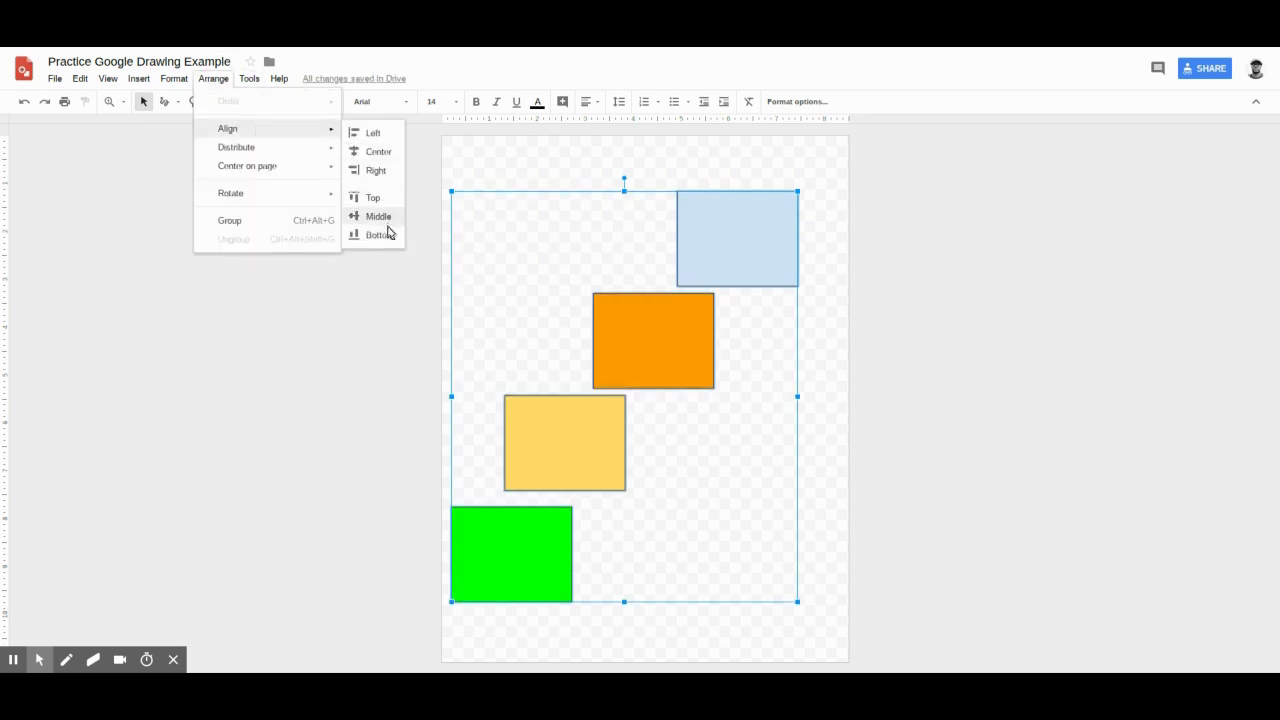
left_click(385, 236)
Step: Apply middle alignment to the bottom-aligned rectangles, and undo back to the diagonal arrangement
left_click(224, 82)
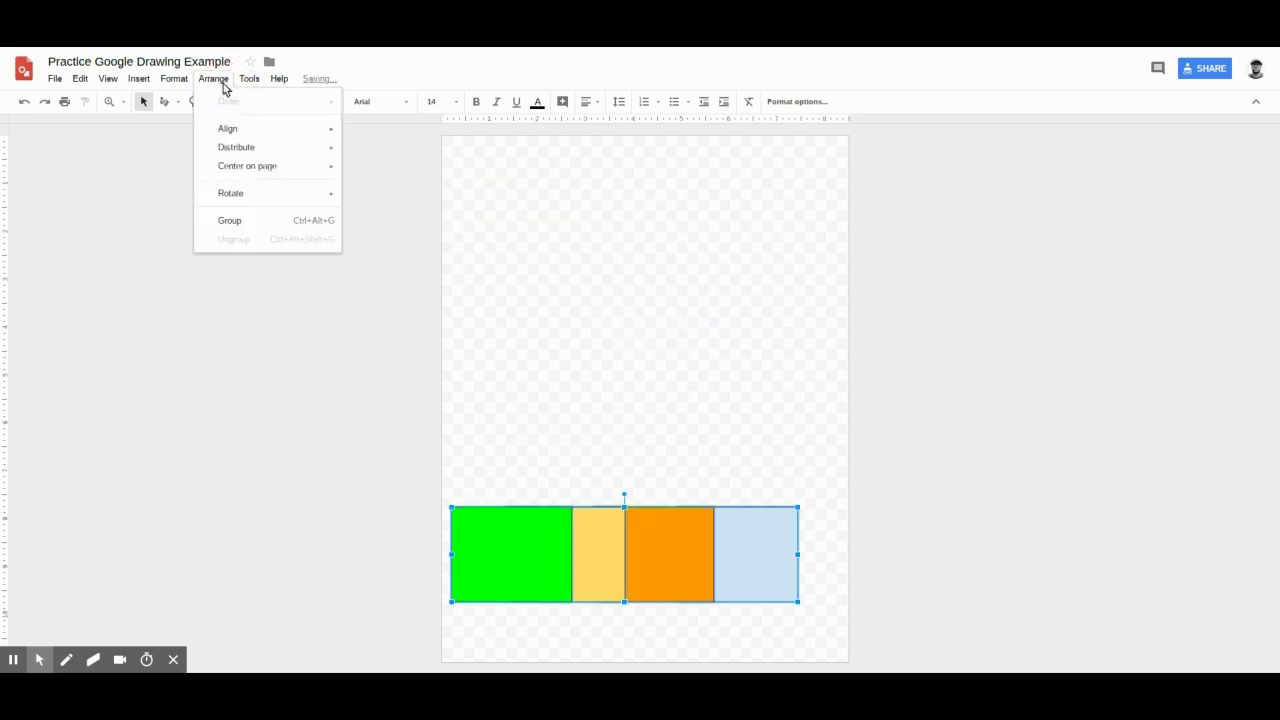
mouse_move(264, 132)
left_click(377, 218)
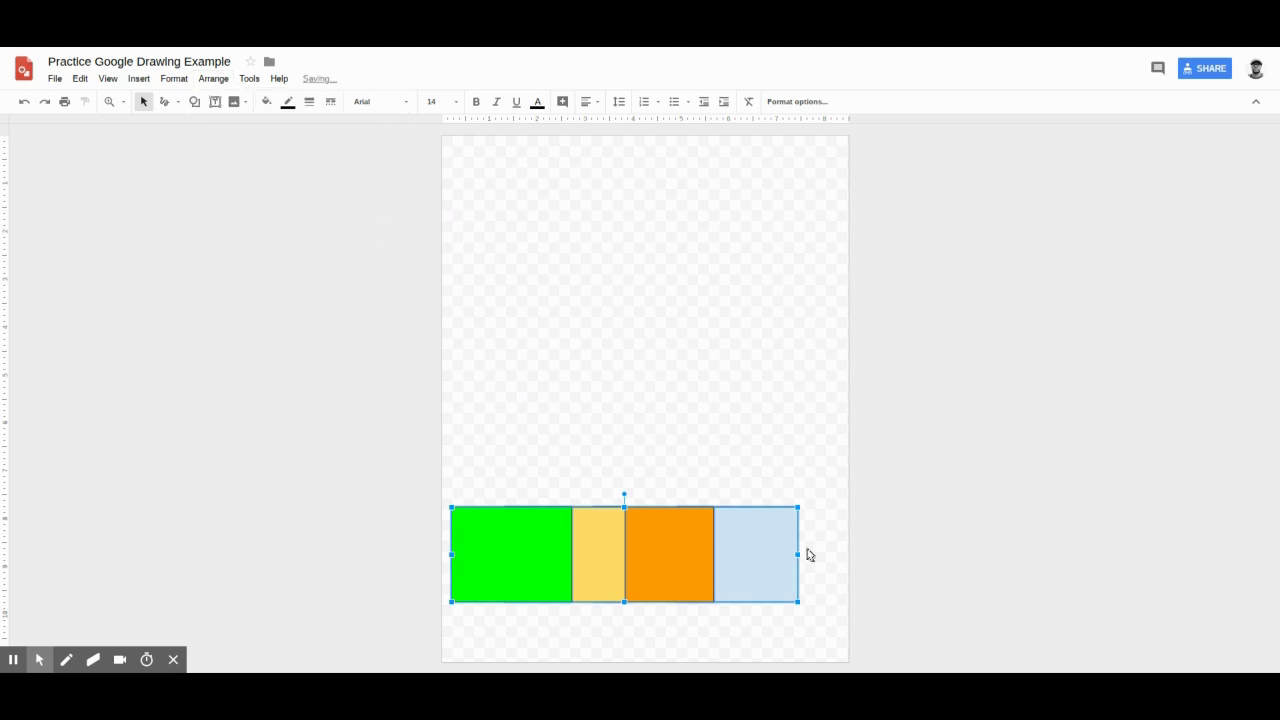
key("ctrl+z")
key("ctrl+z")
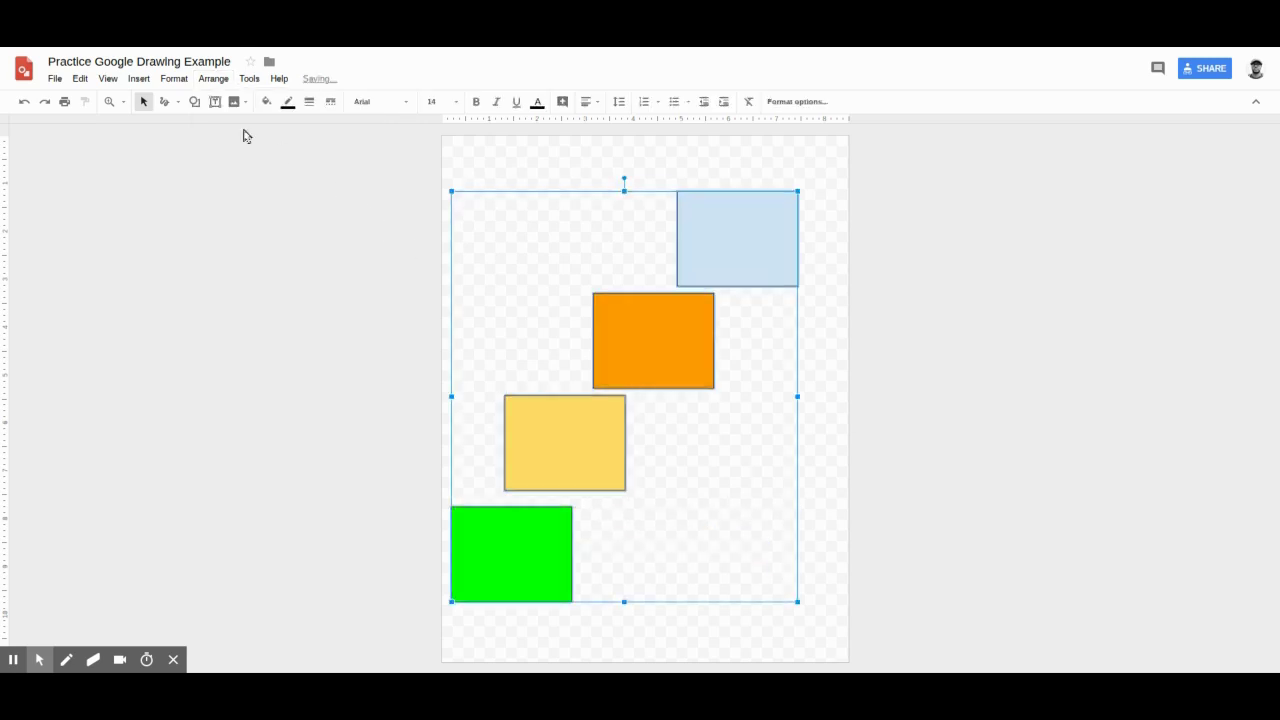
Step: Align the diagonal rectangles to their vertical middle and undo that alignment
left_click(213, 79)
mouse_move(267, 139)
left_click(383, 214)
key("ctrl+z")
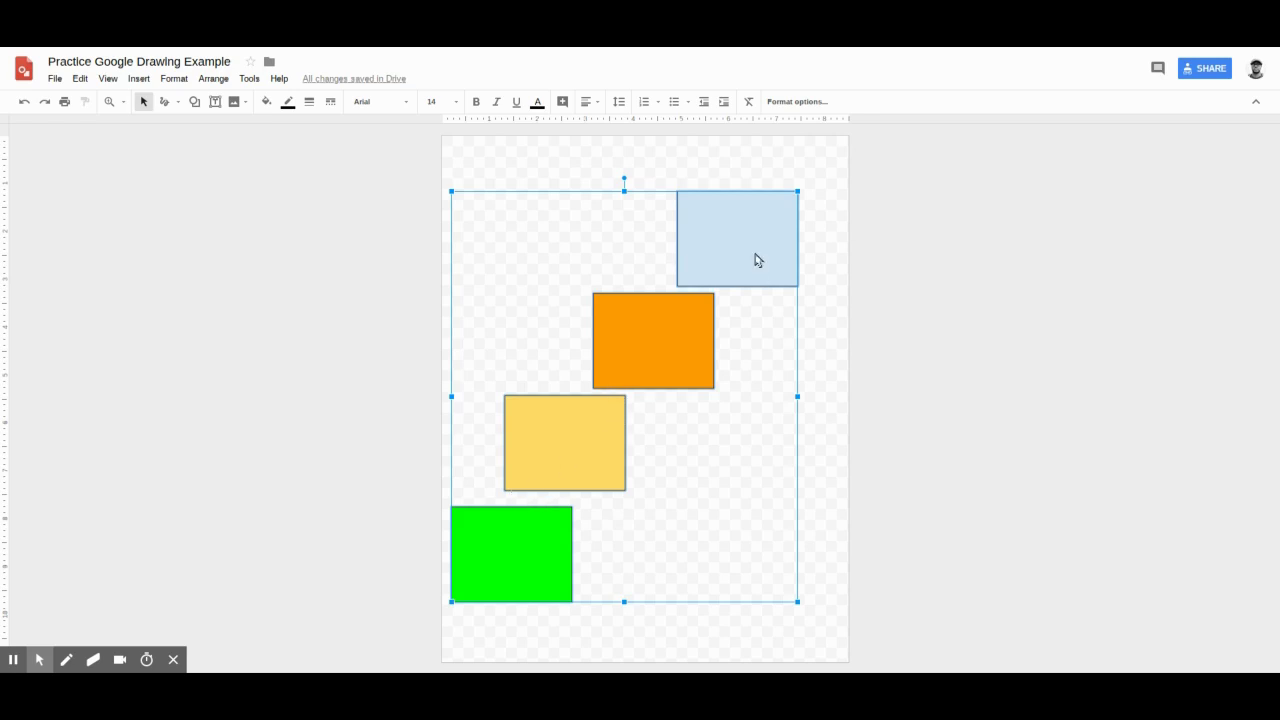
Step: Reselect all four diagonal rectangles and align them to the left
left_click(420, 283)
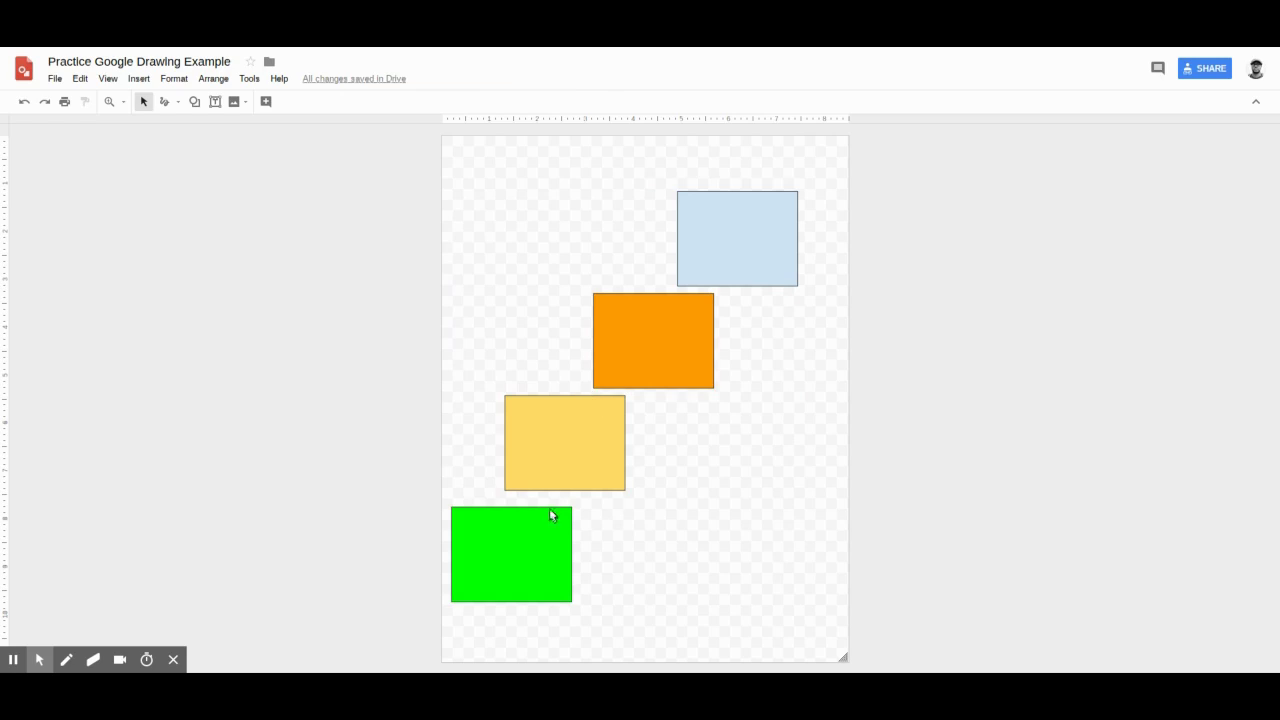
left_click_drag(801, 634, 516, 223)
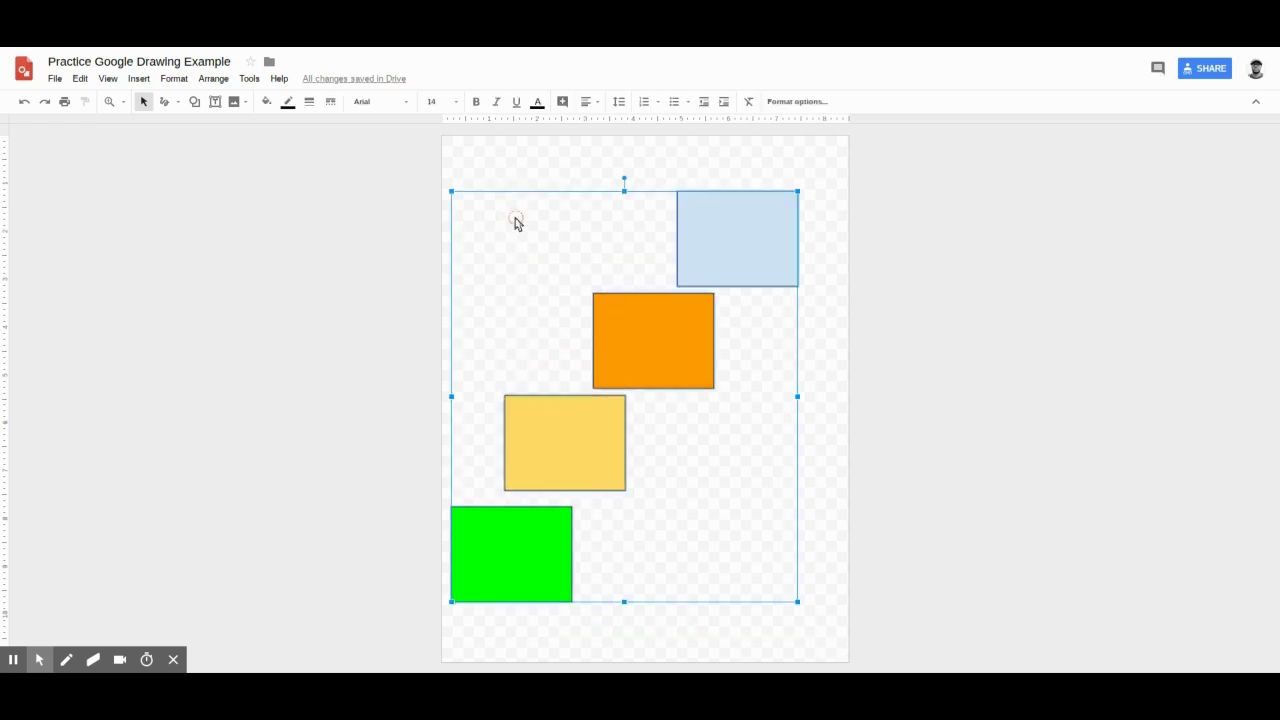
left_click(215, 80)
mouse_move(263, 131)
left_click(360, 133)
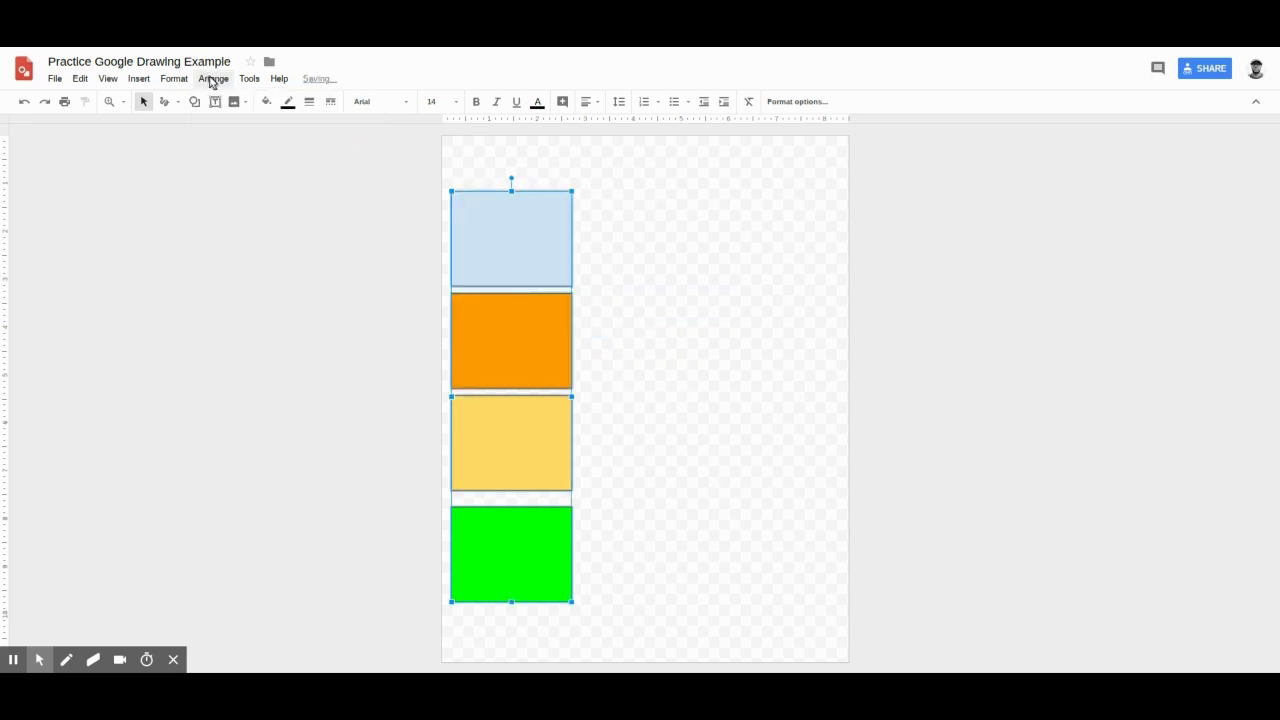
Step: Distribute the four left-aligned rectangles vertically so the gaps between them are equal, and deselect them
left_click(213, 80)
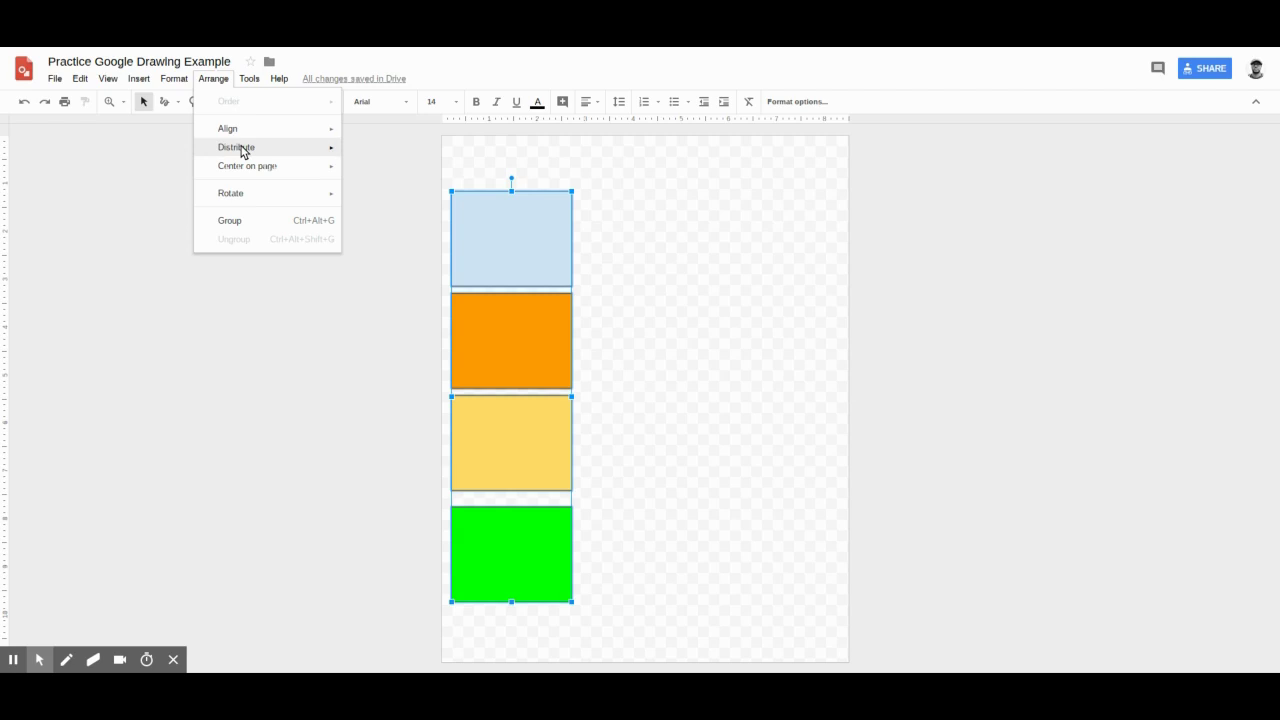
mouse_move(241, 151)
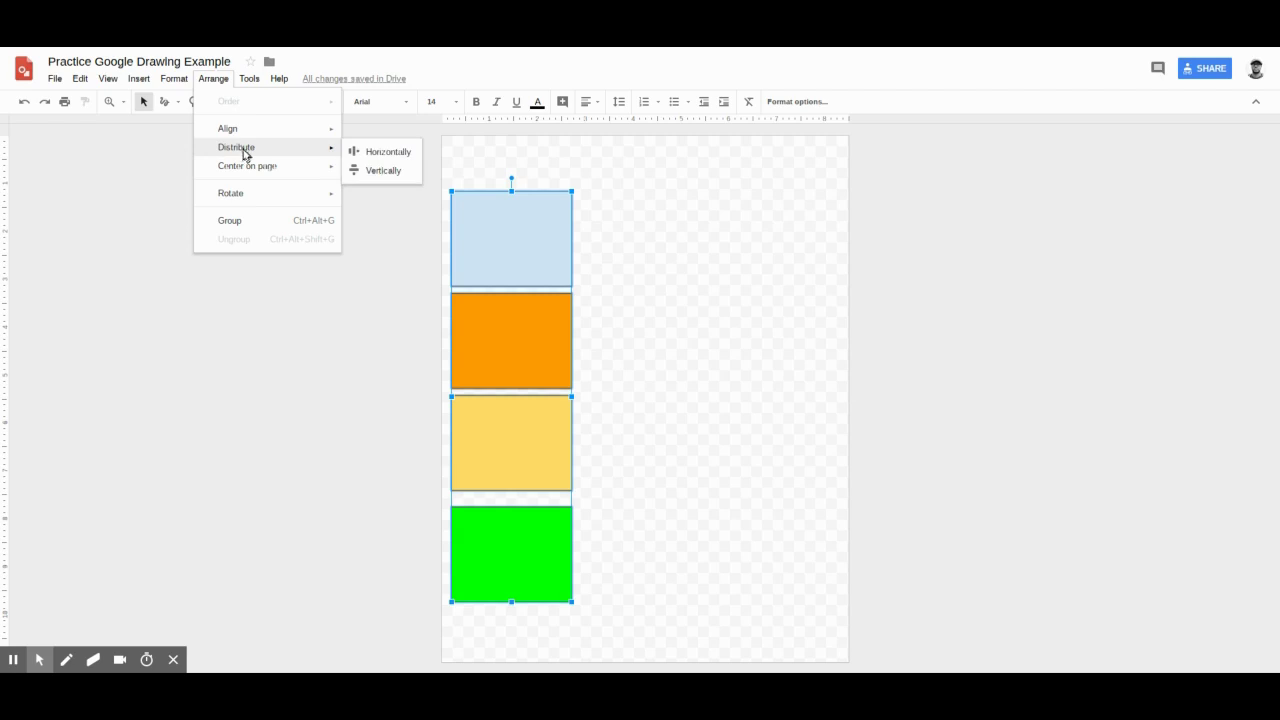
left_click(362, 176)
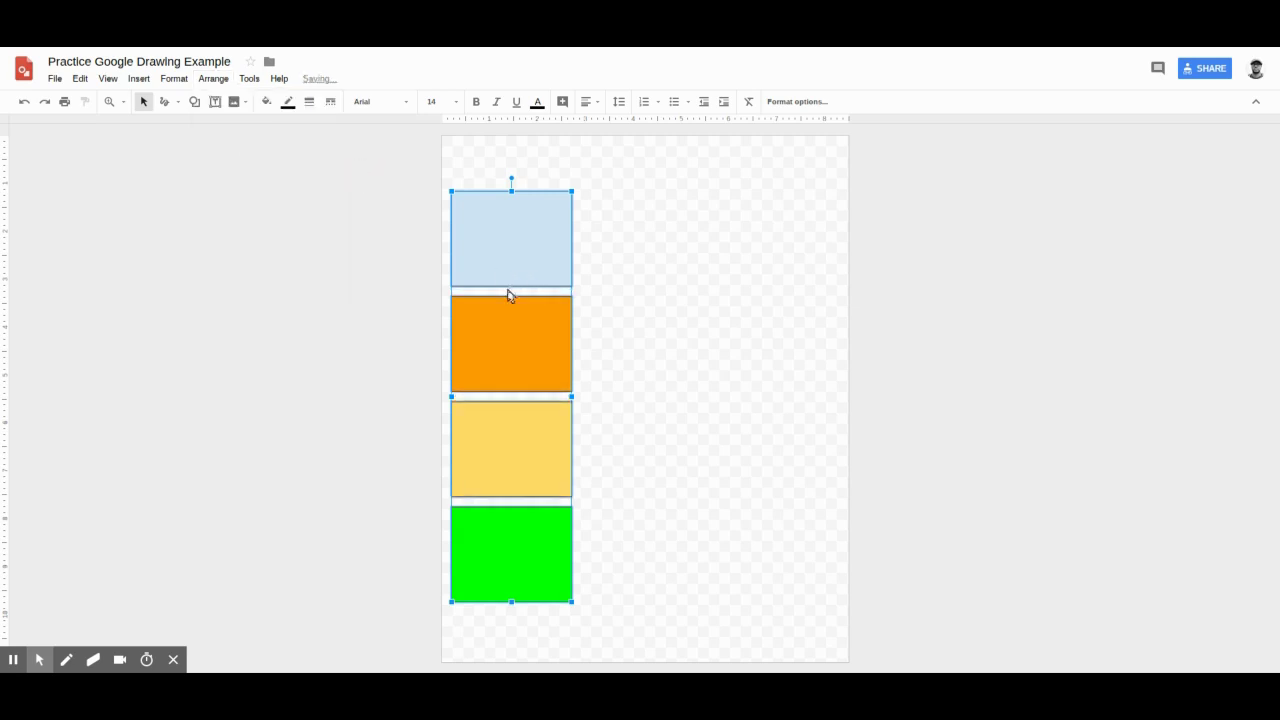
left_click(660, 500)
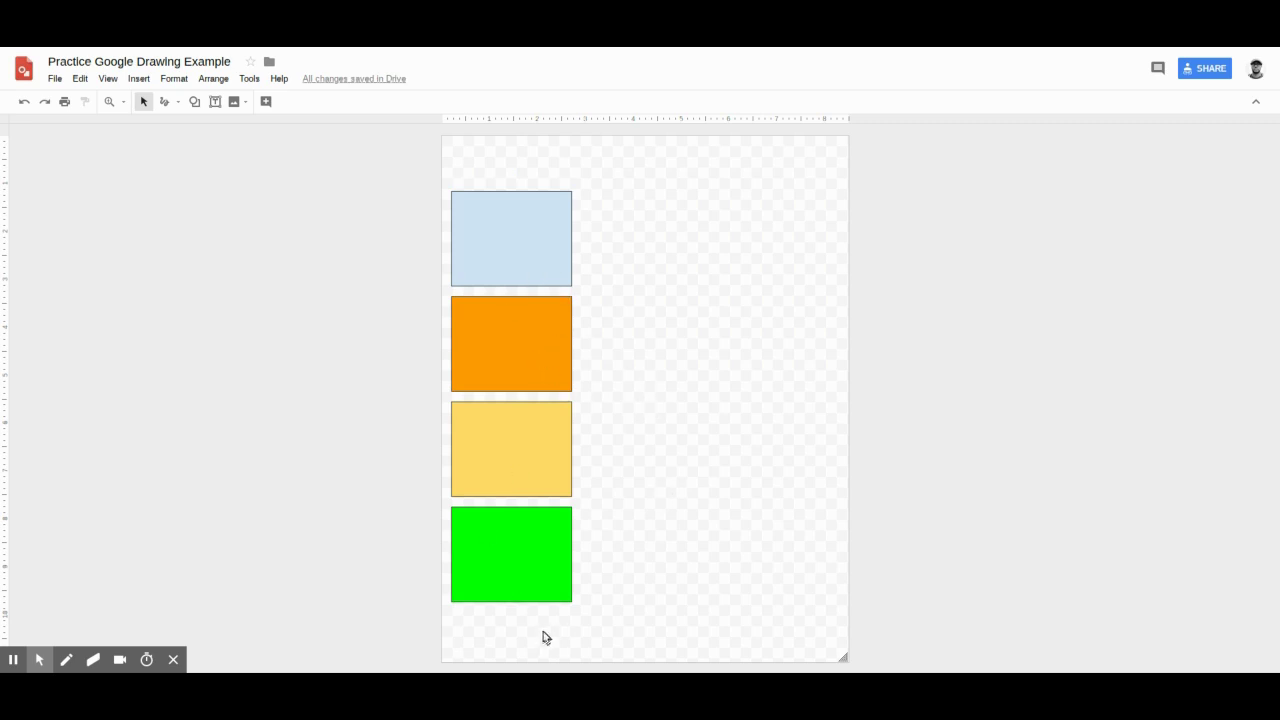
Step: Select all four evenly spaced rectangles and group them into one object
left_click(213, 80)
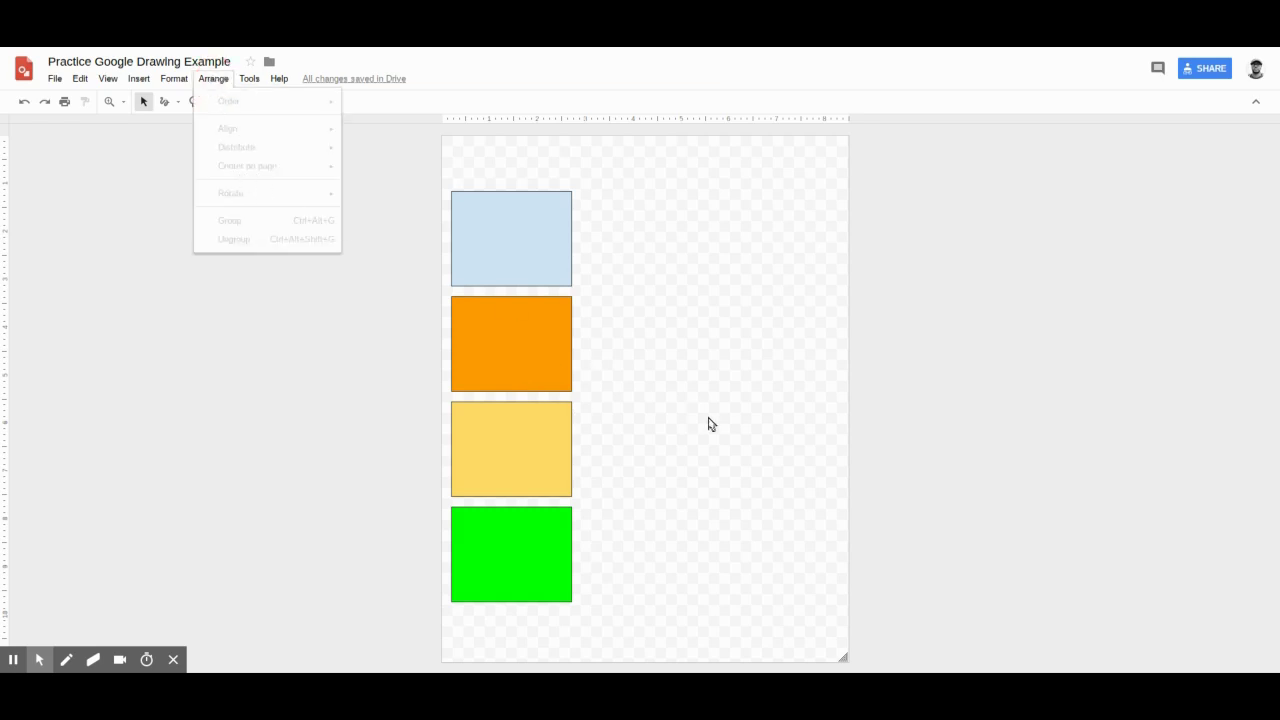
left_click(708, 424)
left_click_drag(687, 645, 388, 182)
left_click(214, 80)
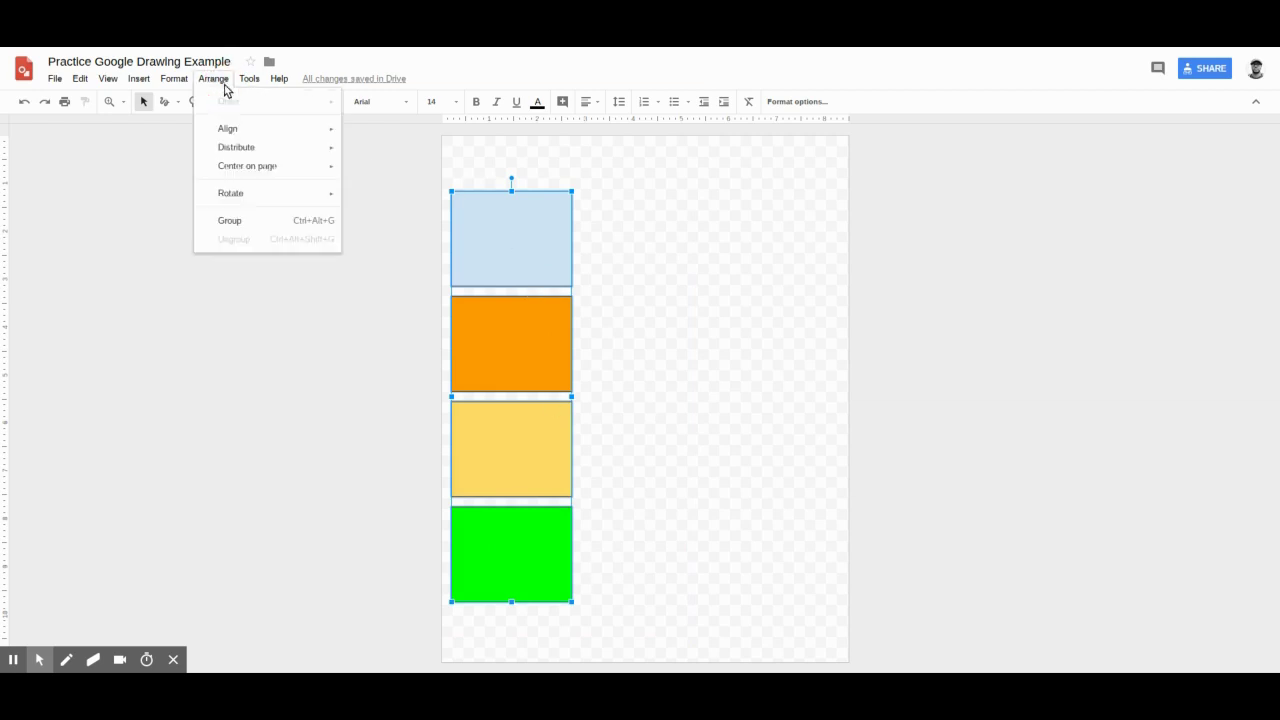
left_click(300, 222)
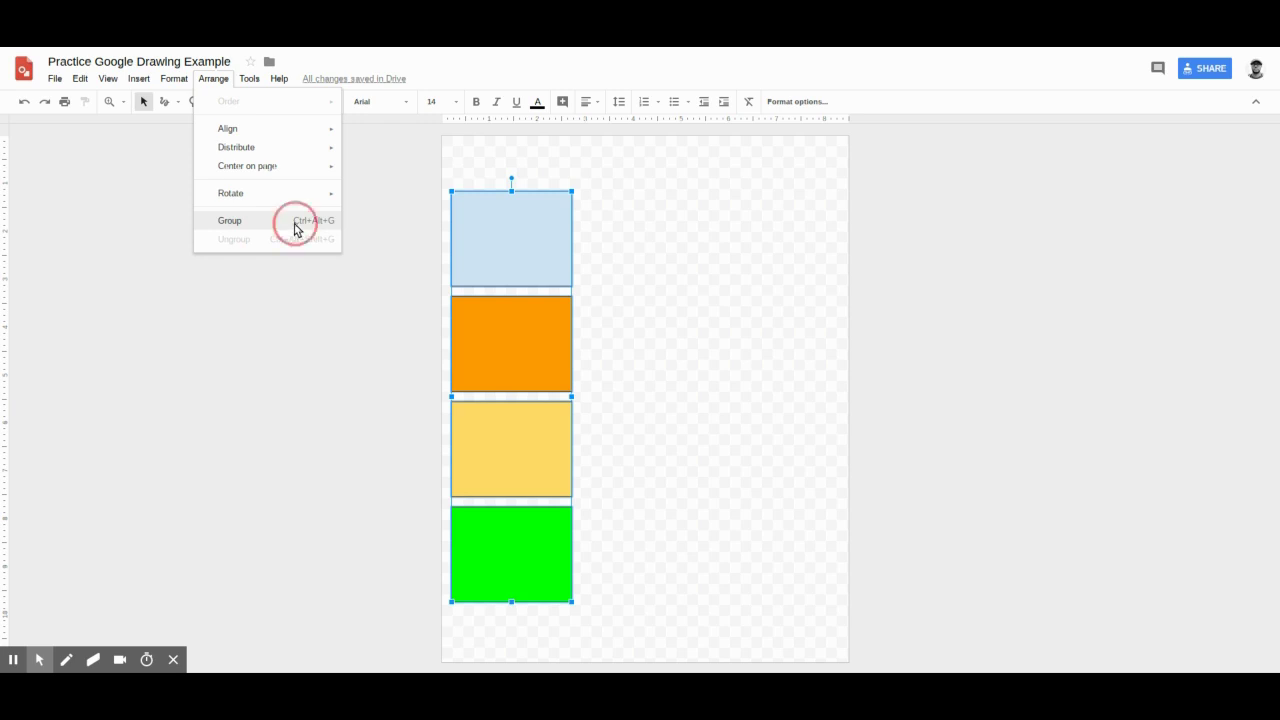
Step: Resize the grouped rectangles to about 5.3 inches wide and 6 inches tall, and reposition the group on the upper page
left_click(617, 268)
left_click_drag(552, 265, 606, 254)
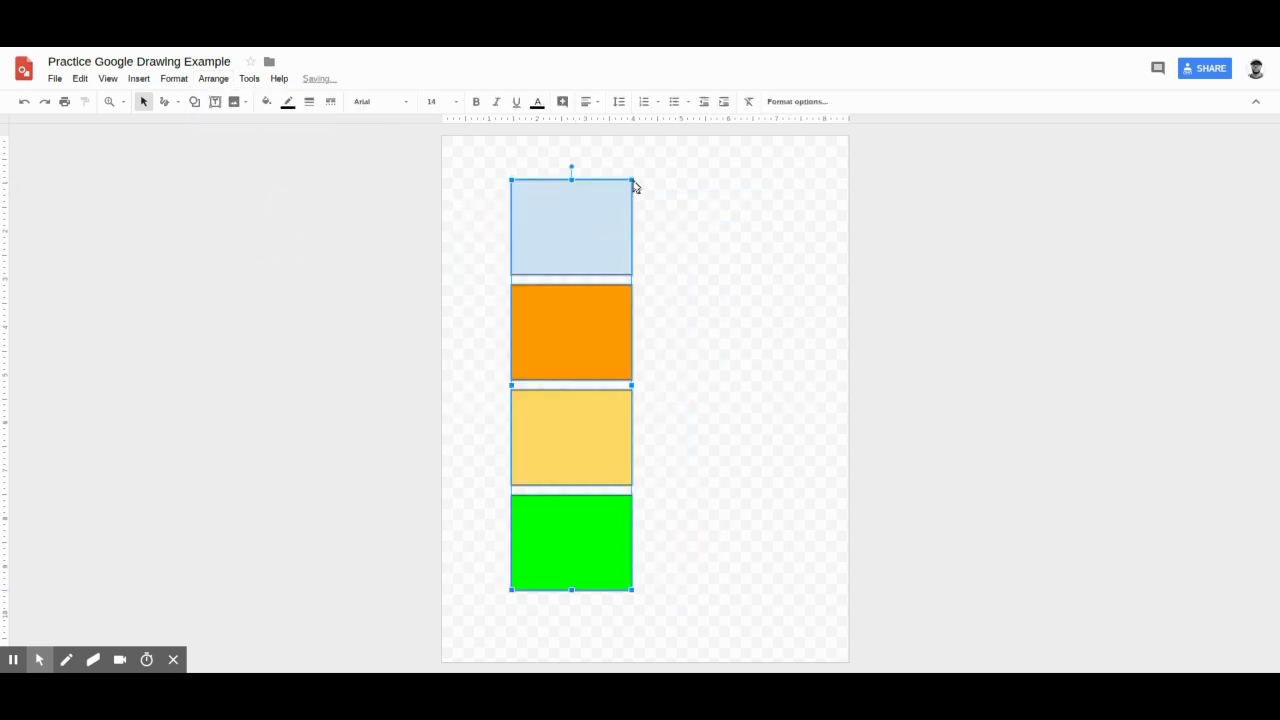
left_click(674, 266)
left_click(583, 242)
left_click_drag(632, 181, 764, 300)
left_click(726, 250)
left_click_drag(685, 360, 648, 229)
Step: Rotate the group of rectangles clockwise by 90°
left_click(213, 79)
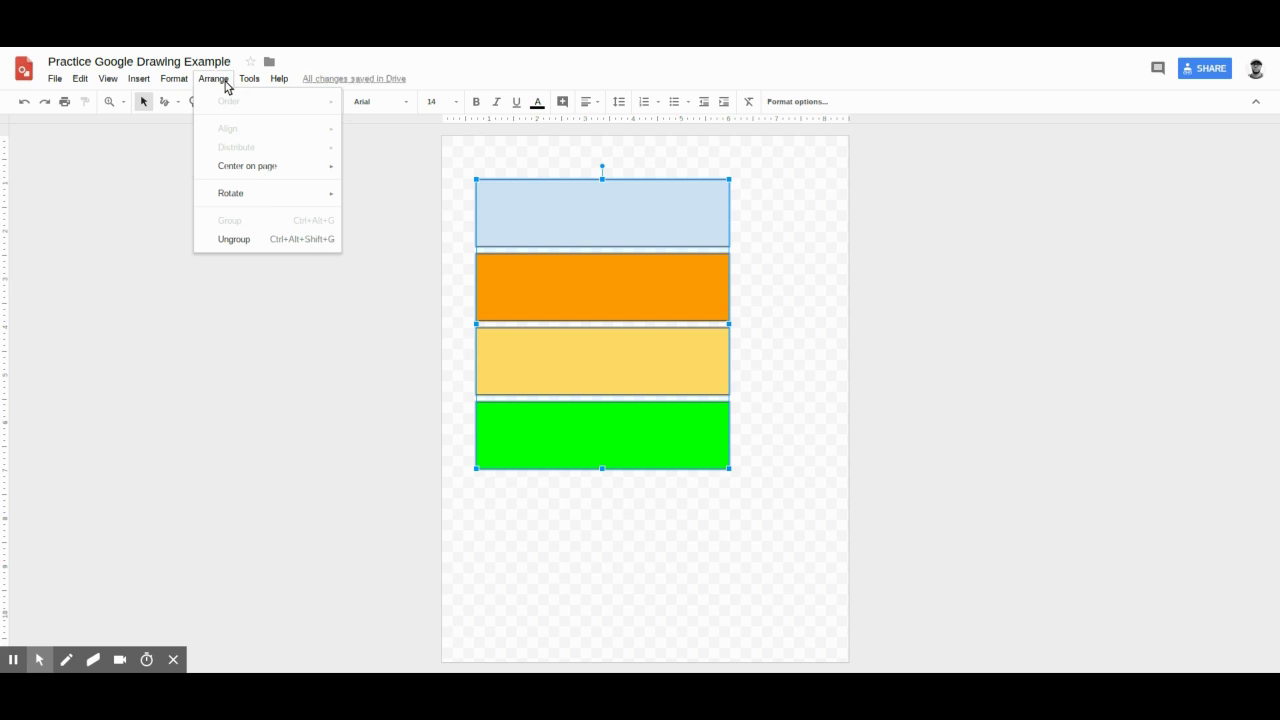
mouse_move(254, 200)
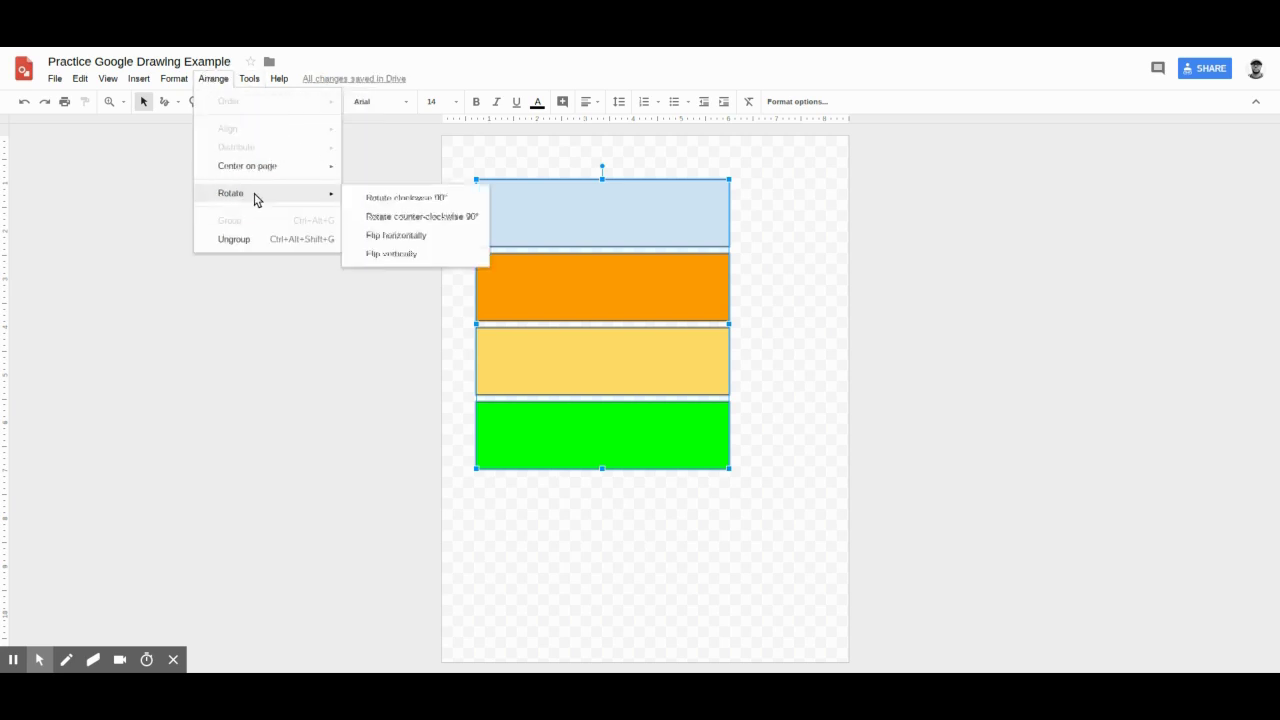
left_click(421, 199)
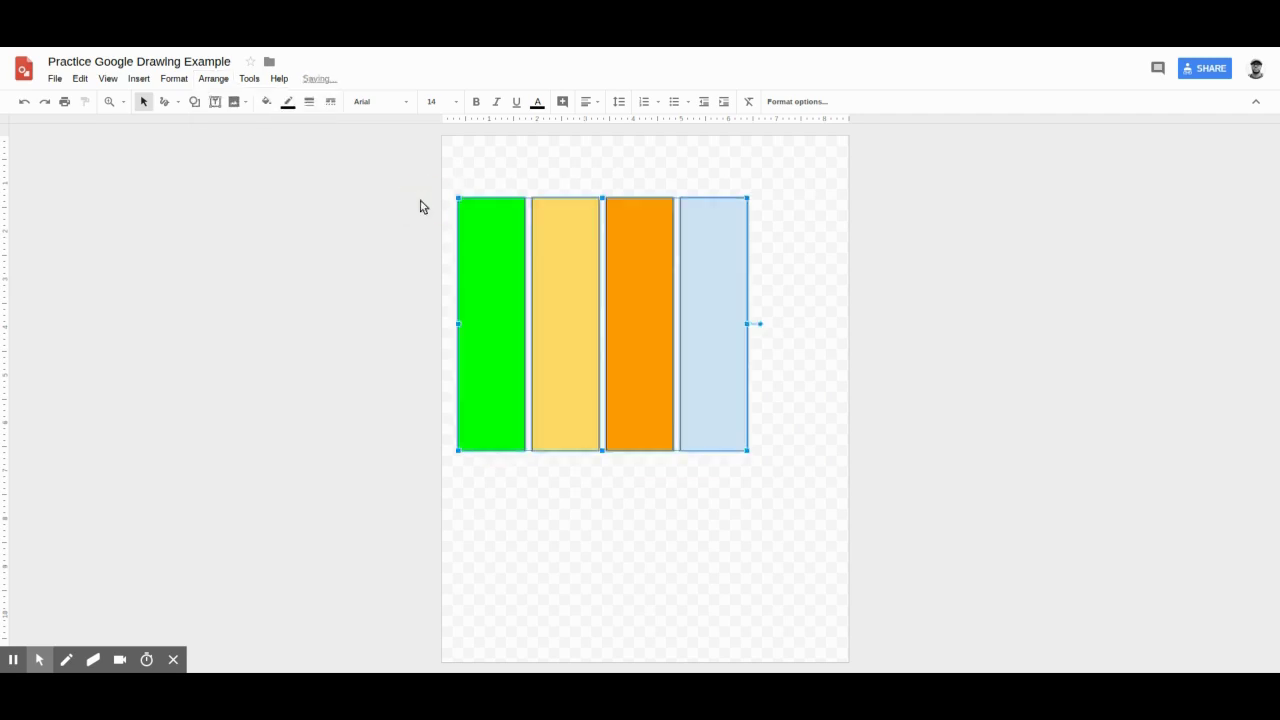
Step: Rotate the group freehand back to horizontal bars with light blue on top, near the page's middle, and deselect it
left_click(761, 326)
left_click_drag(763, 330, 641, 240)
left_click(843, 376)
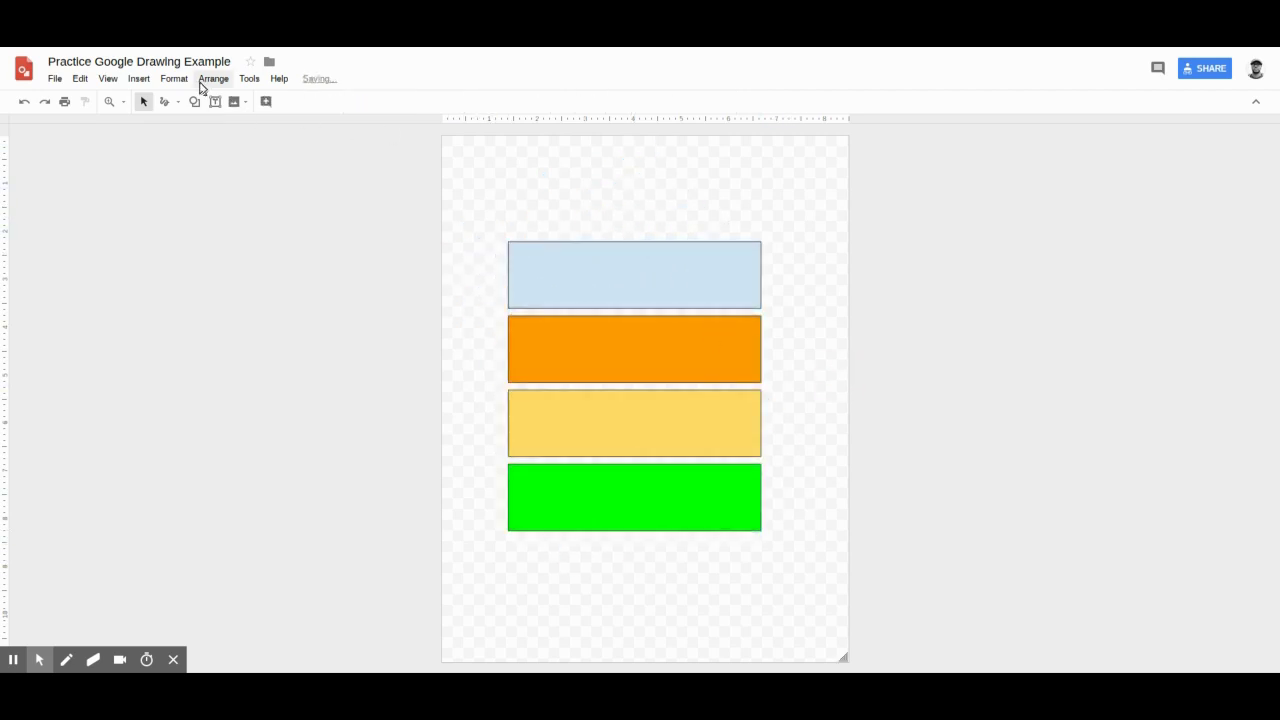